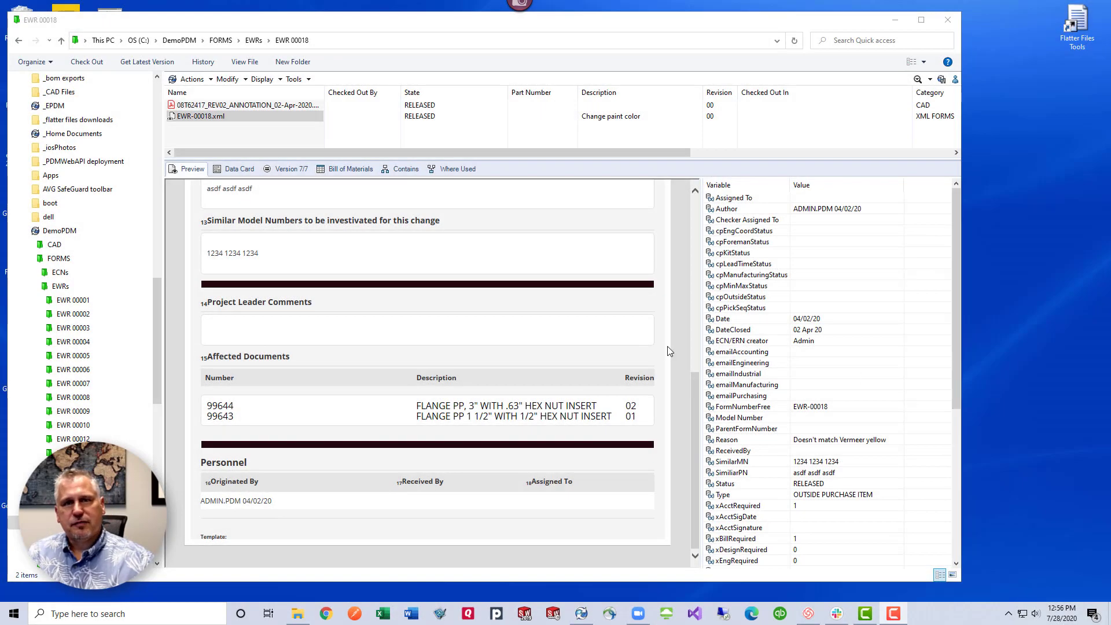
# Step: Select EWR-00020.xml, look through its form Preview, and switch to its source in Notepad++
pyautogui.scroll(-1, 549, 354)
pyautogui.scroll(5, 550, 354)
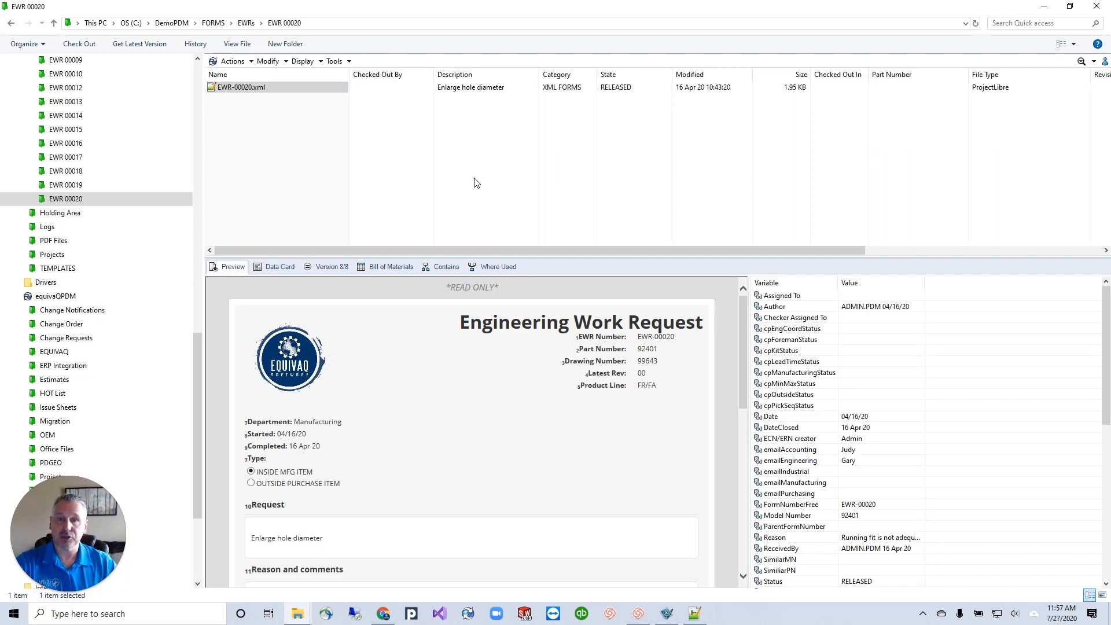
pyautogui.click(267, 93)
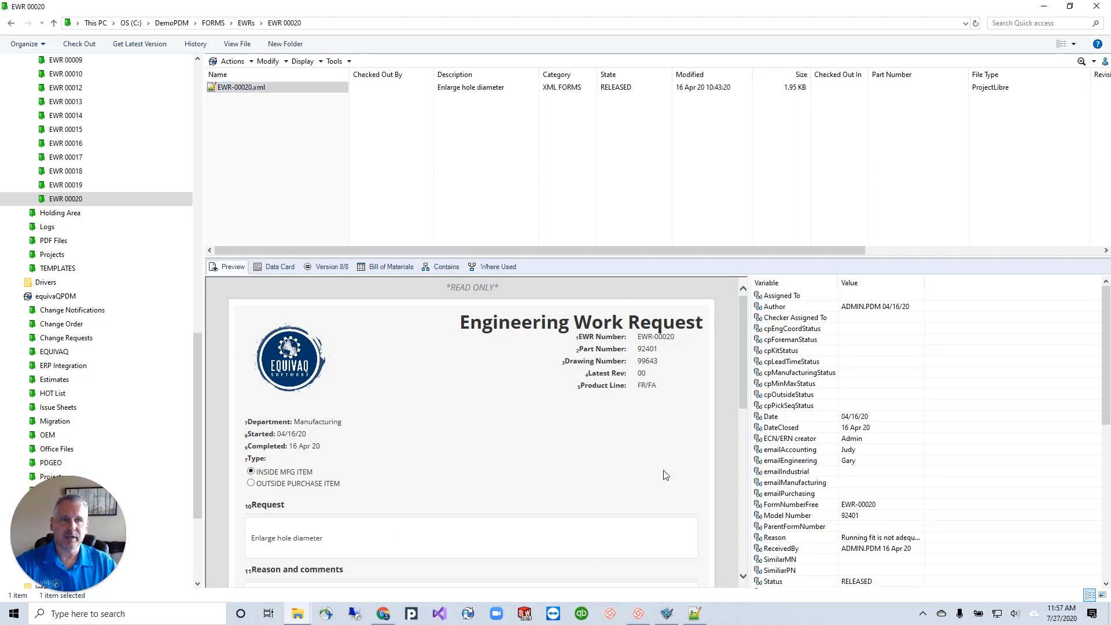
pyautogui.scroll(-1, 743, 336)
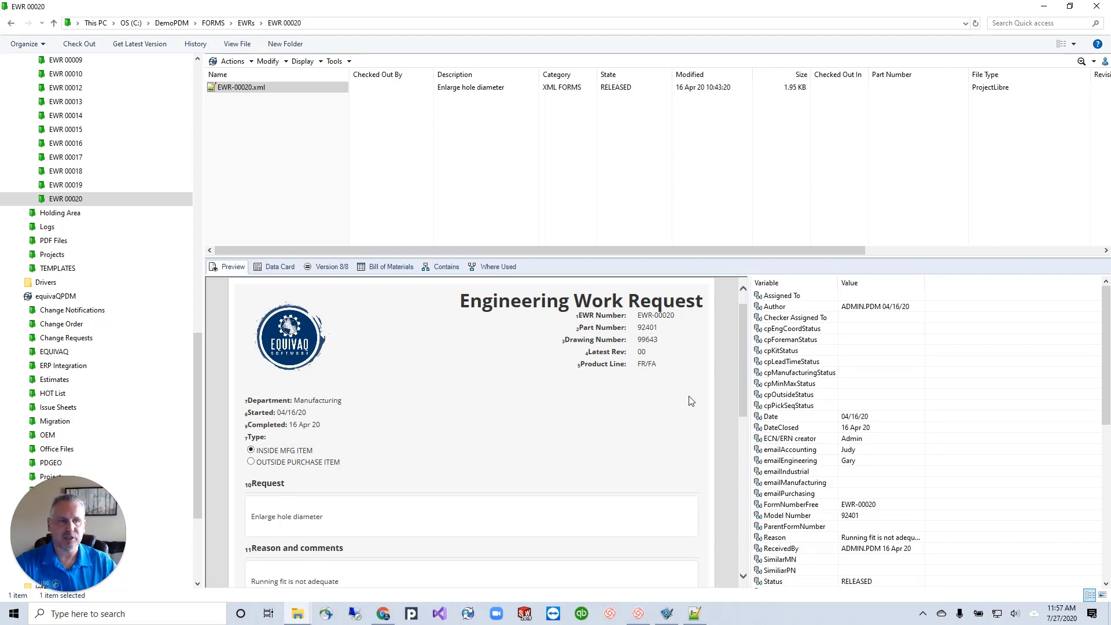
pyautogui.moveTo(741, 372); pyautogui.dragTo(769, 553)
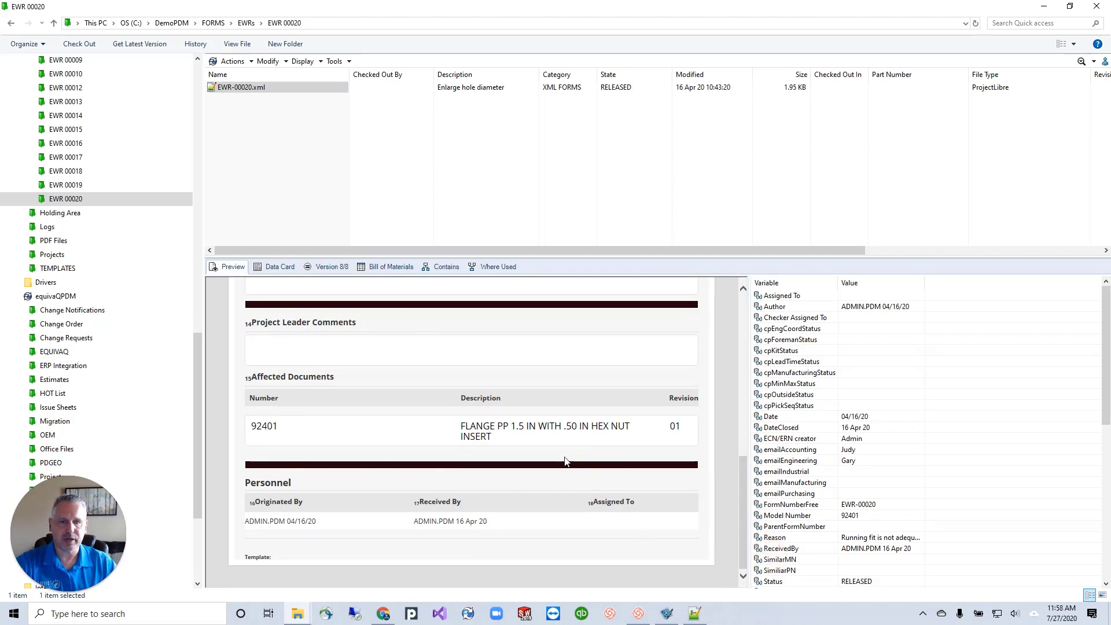
pyautogui.moveTo(743, 530); pyautogui.dragTo(728, 343)
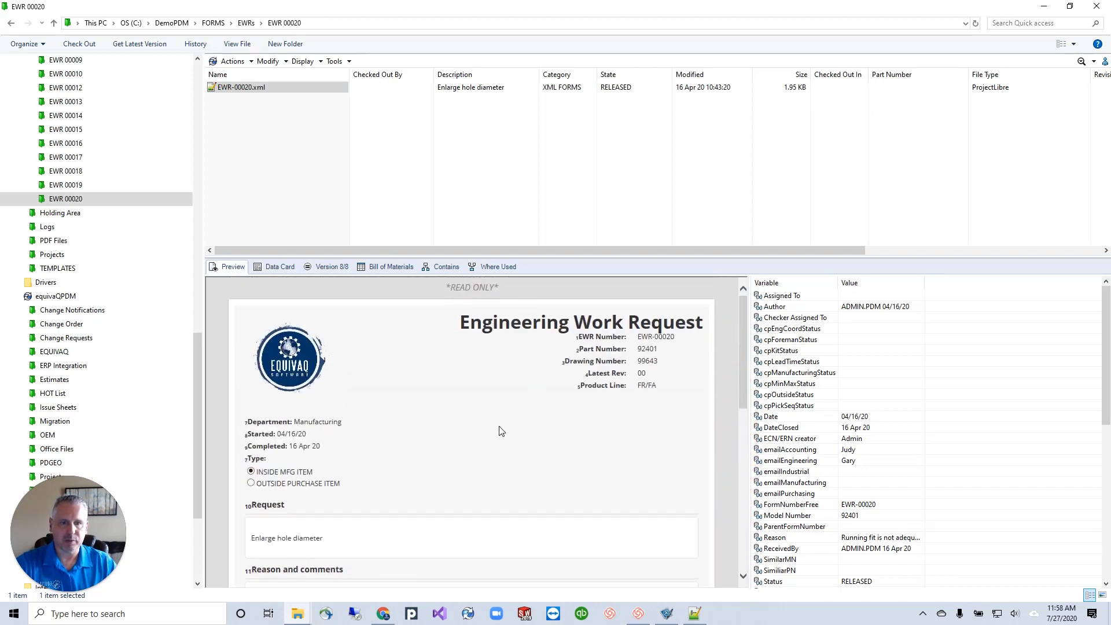
pyautogui.scroll(-3, 503, 413)
pyautogui.scroll(-3, 445, 403)
pyautogui.scroll(6, 458, 410)
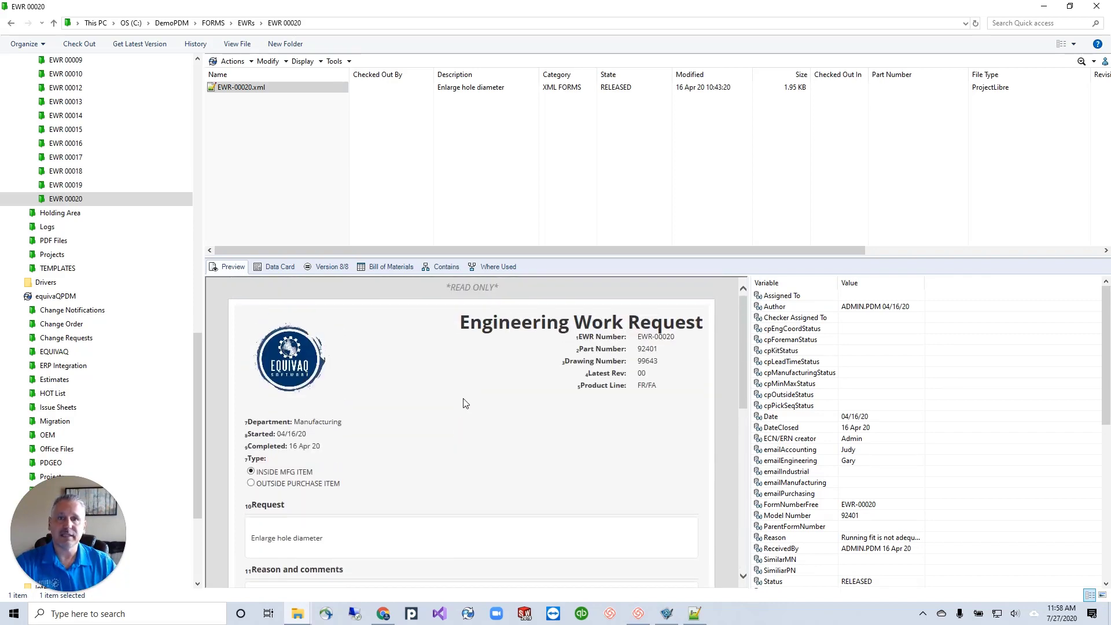
pyautogui.hotkey('alt', 'Tab')
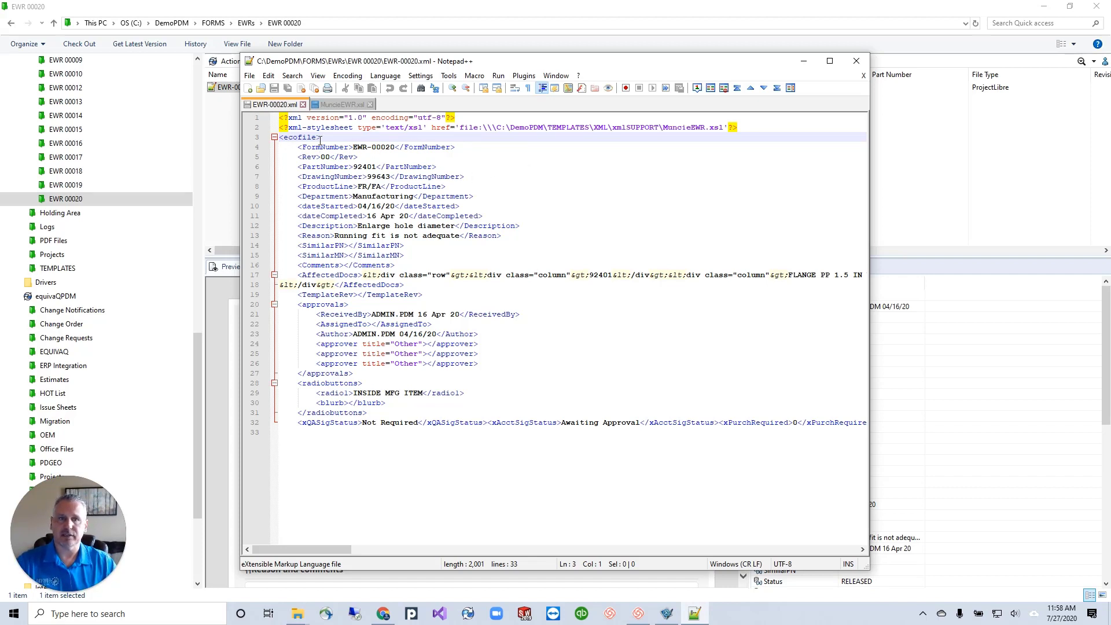
pyautogui.click(297, 137)
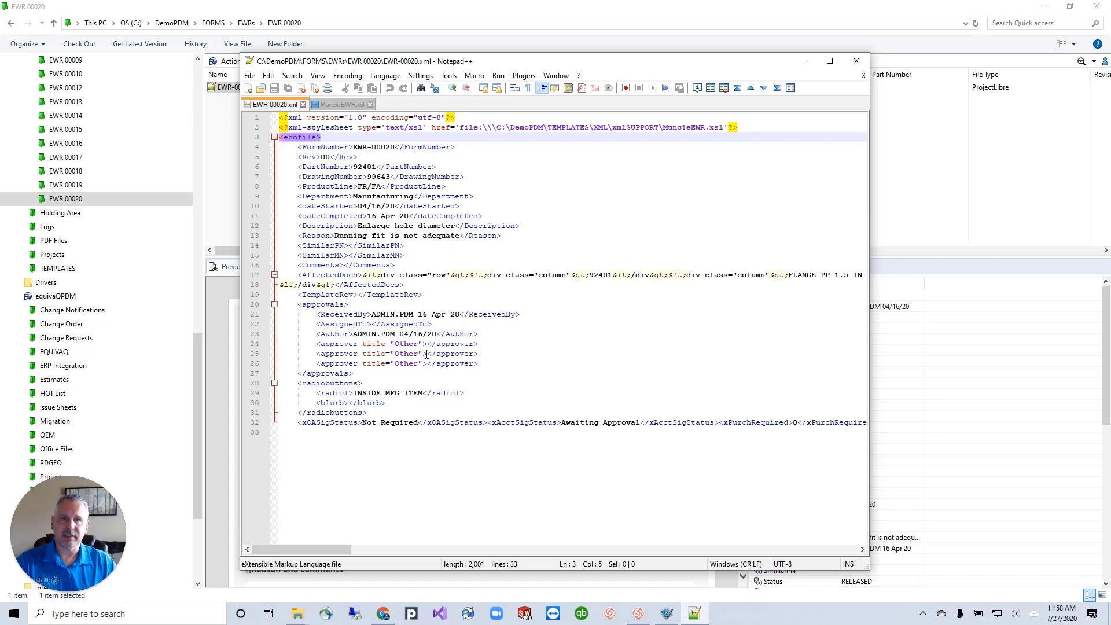
pyautogui.click(314, 426)
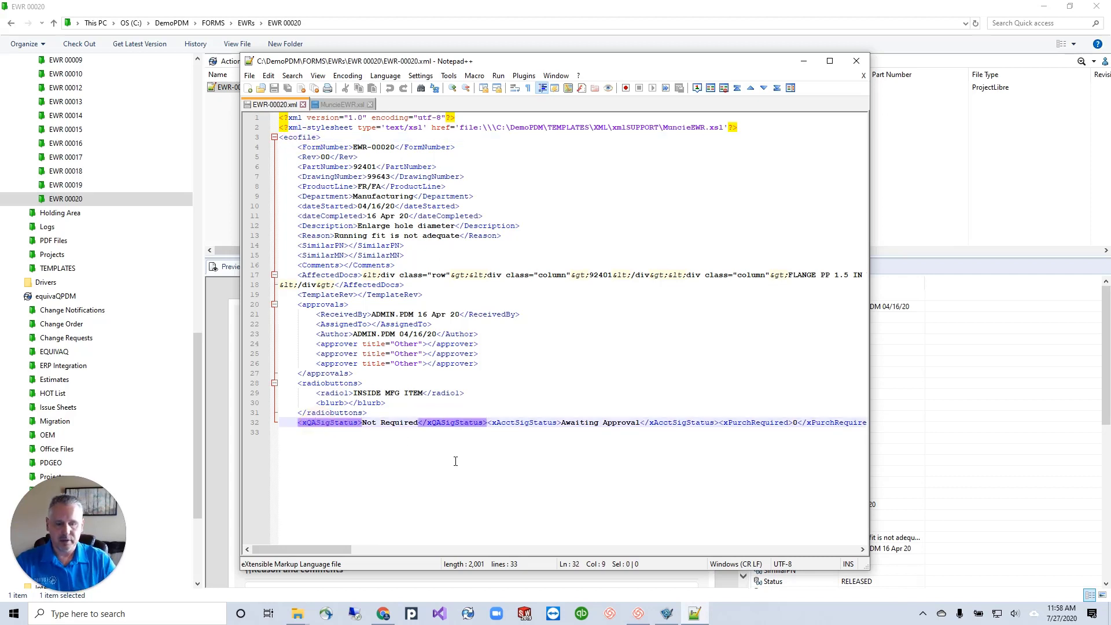
pyautogui.press('End')
pyautogui.click(843, 423)
pyautogui.hotkey('ctrl', 'Home')
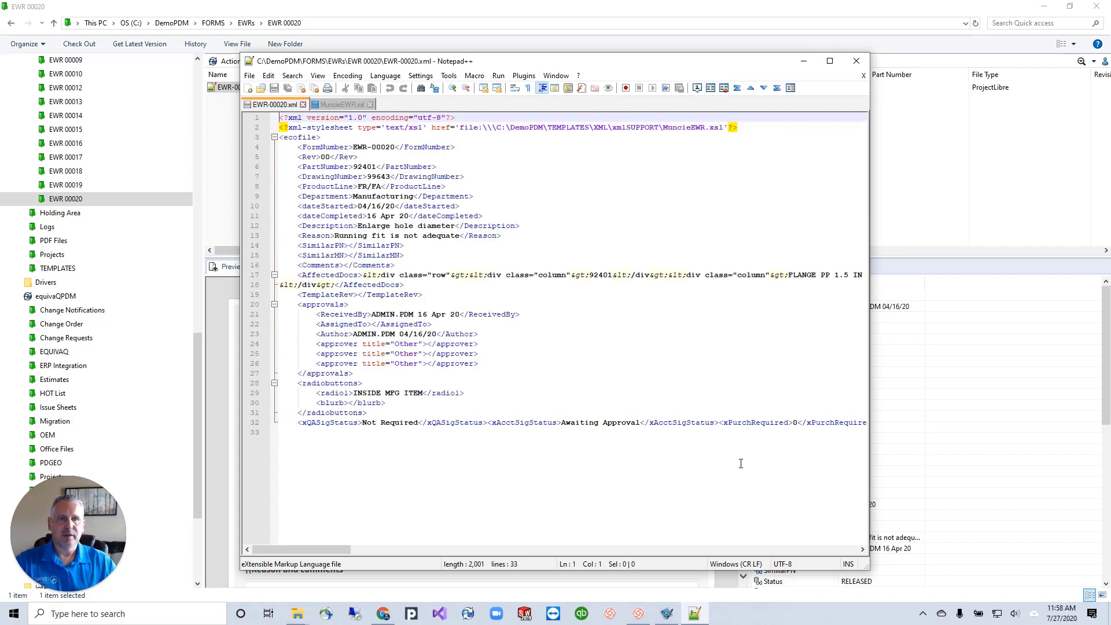
pyautogui.click(326, 147)
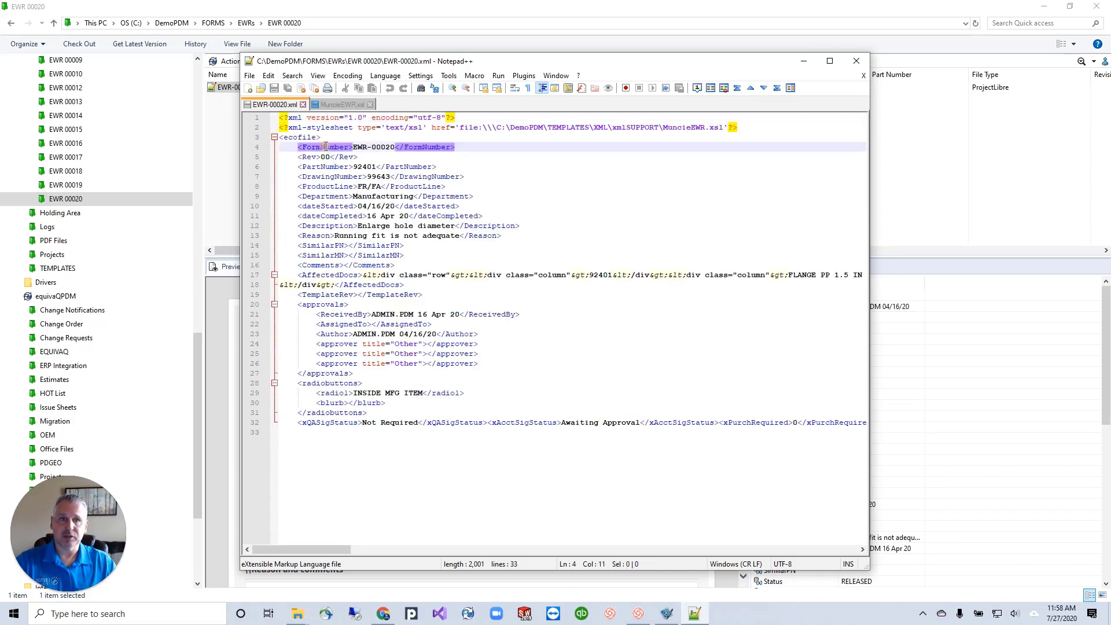
pyautogui.click(435, 167)
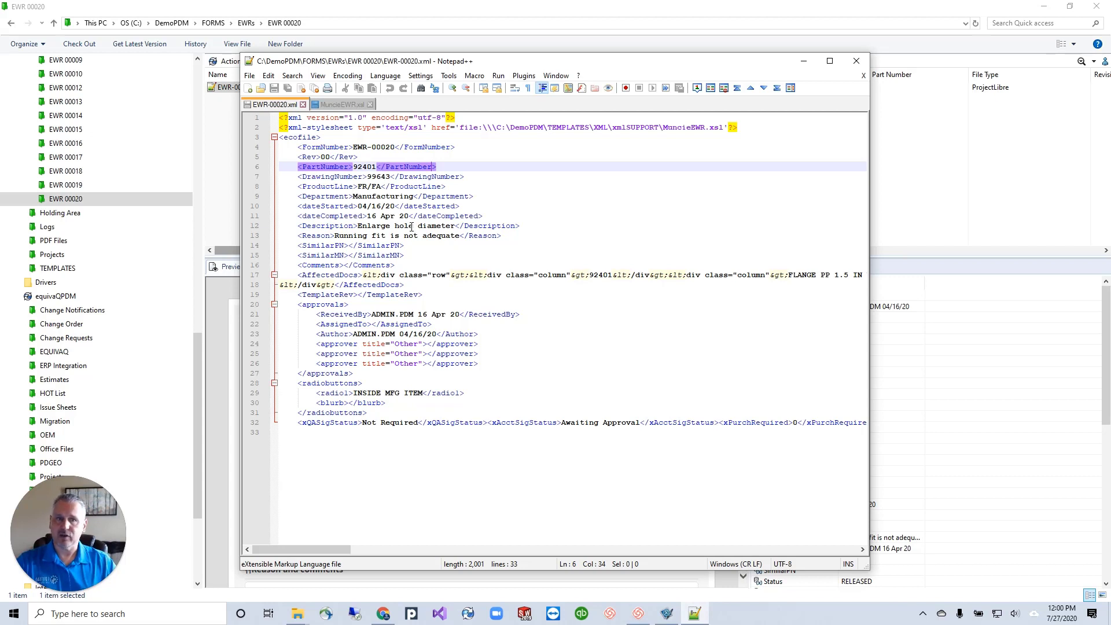
# Step: Show the MuncieEWR.xsl tab and highlight every 'eco' occurrence from line 25
pyautogui.click(337, 105)
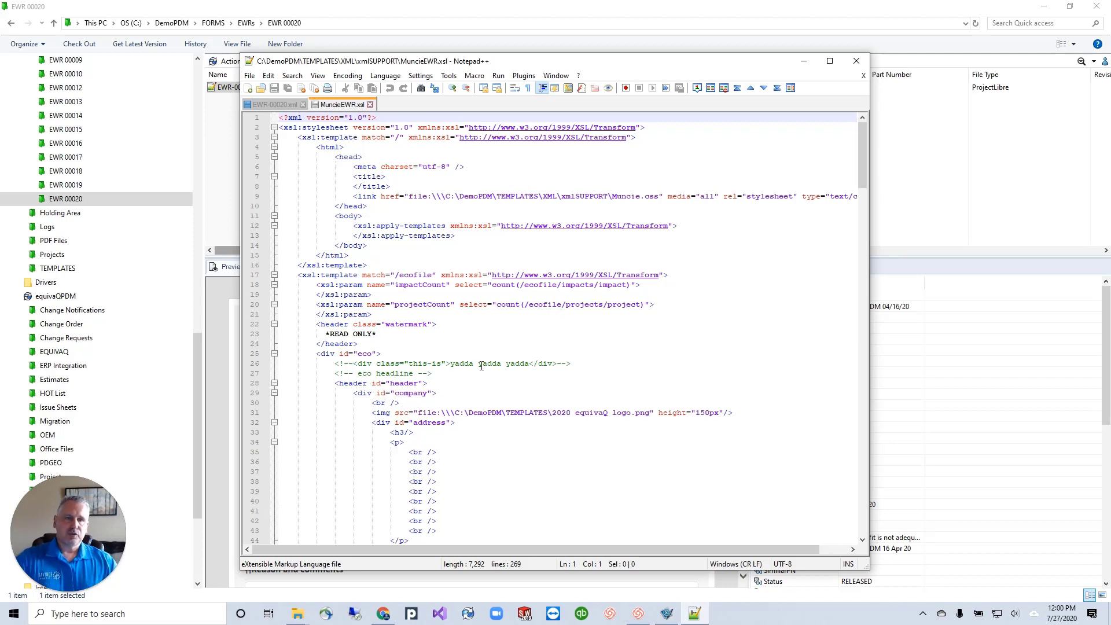
pyautogui.scroll(-3, 636, 409)
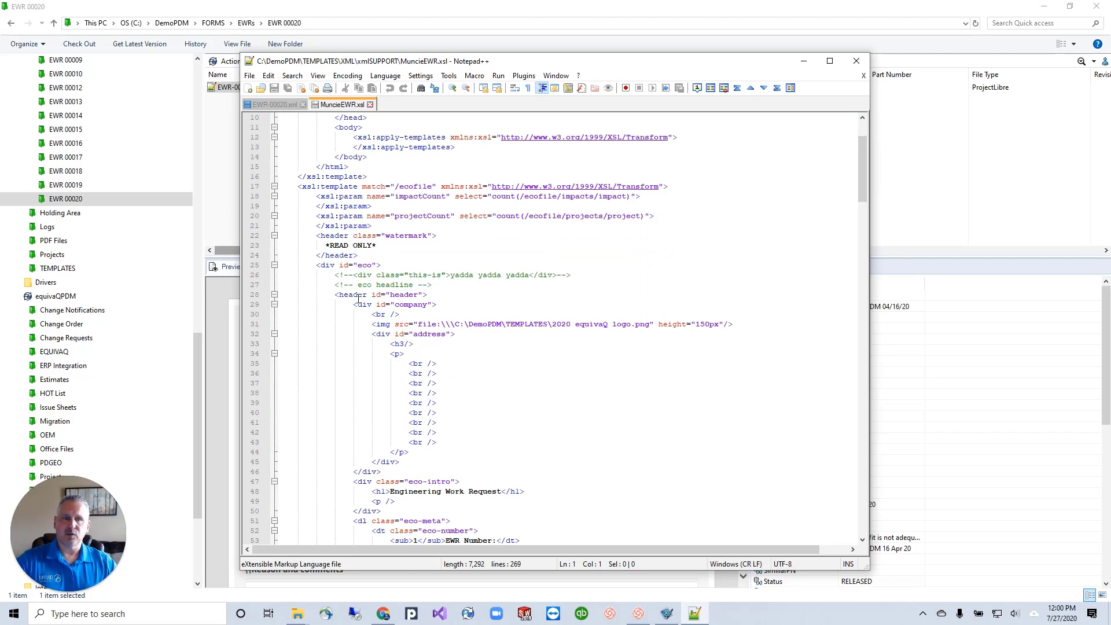
pyautogui.doubleClick(364, 265)
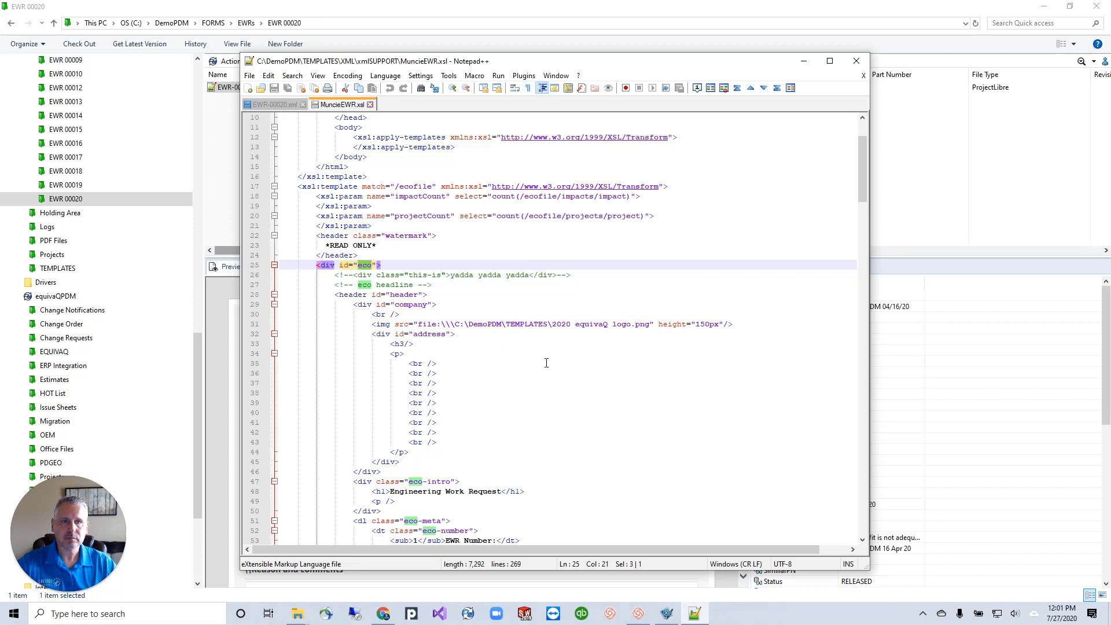
pyautogui.scroll(-1, 468, 309)
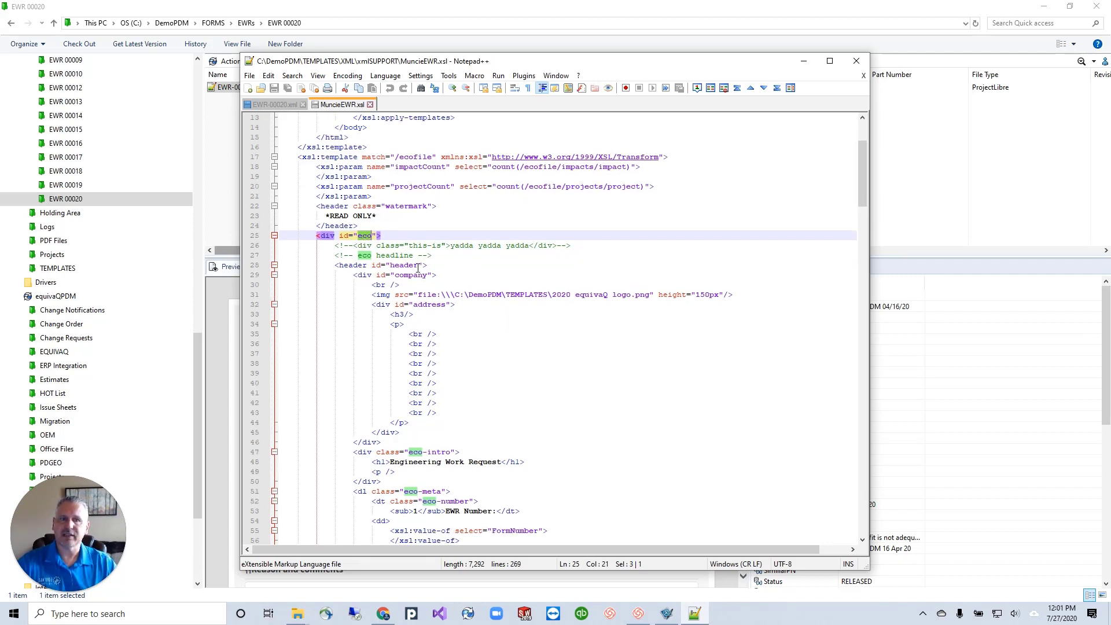
pyautogui.click(367, 265)
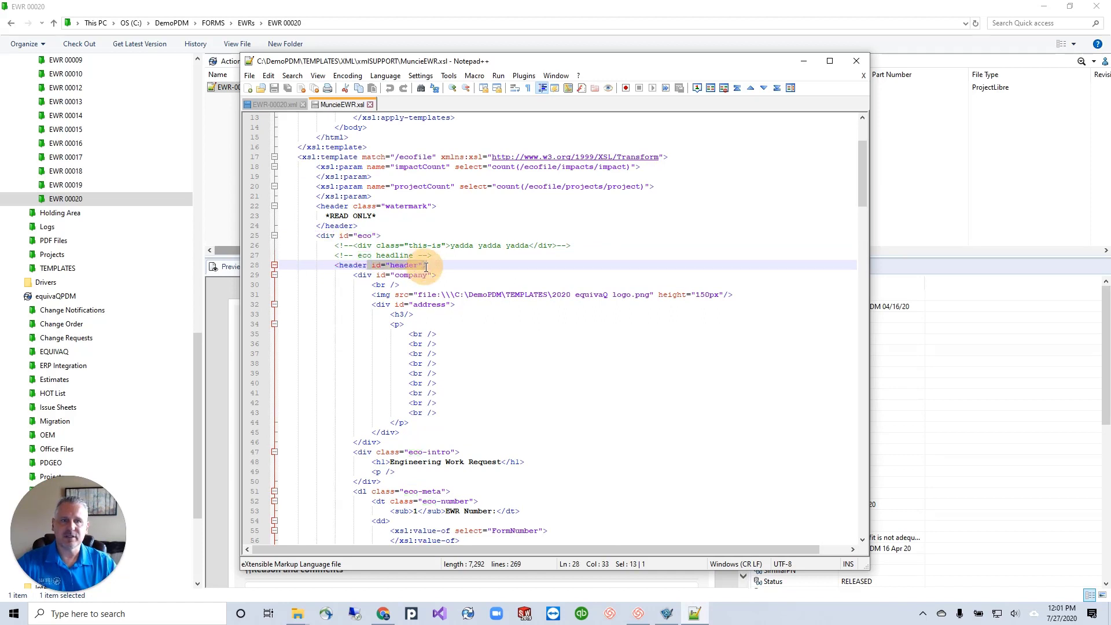
pyautogui.click(353, 265)
pyautogui.doubleClick(353, 264)
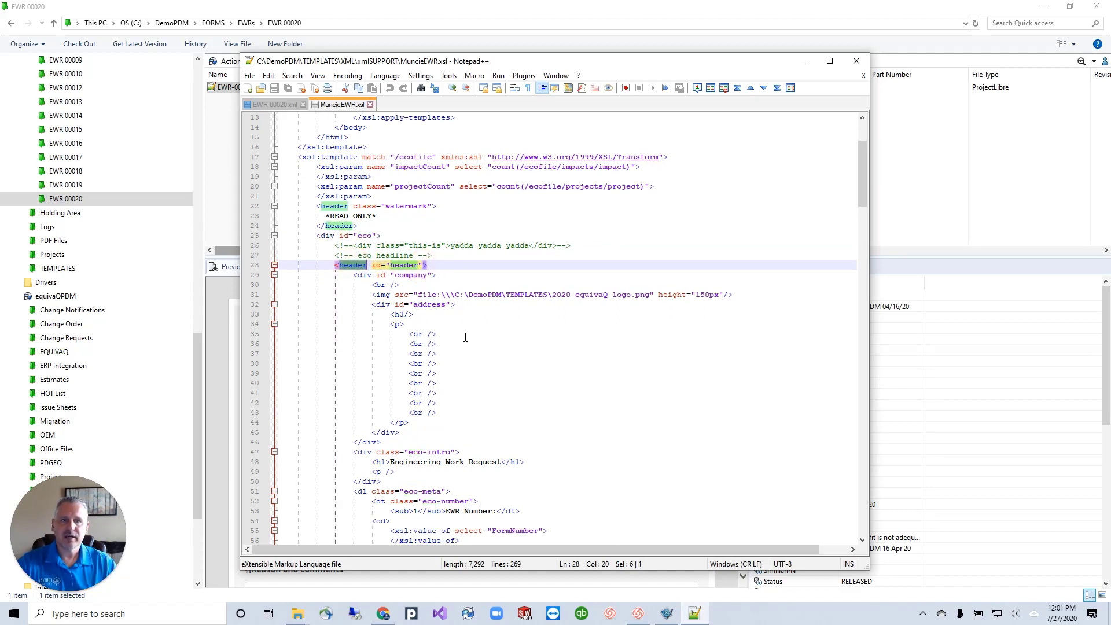
pyautogui.click(600, 343)
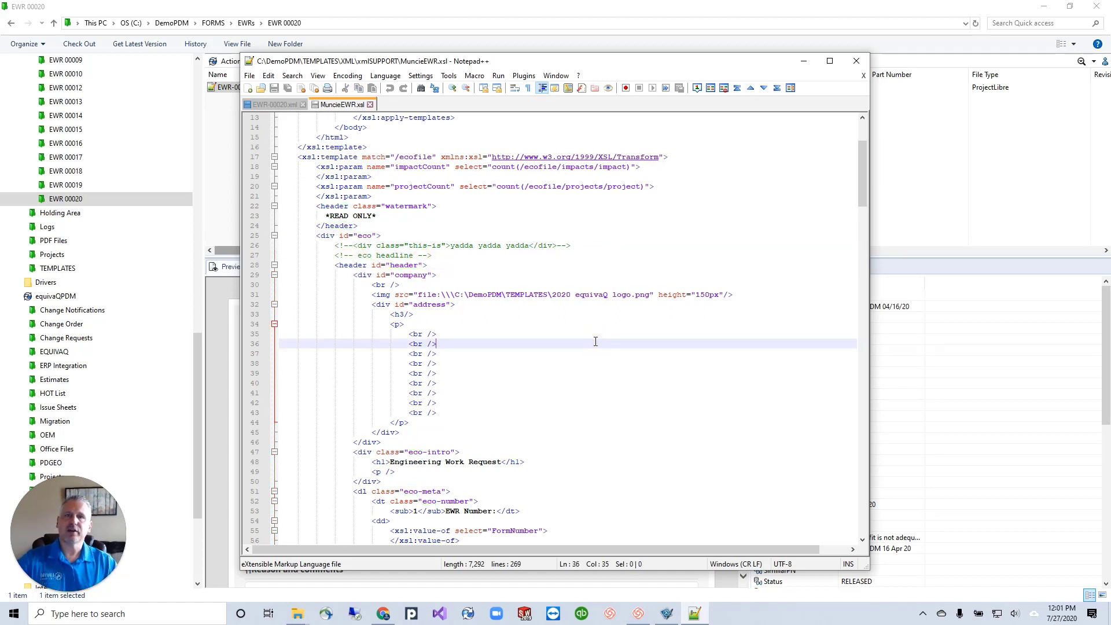
pyautogui.doubleClick(395, 265)
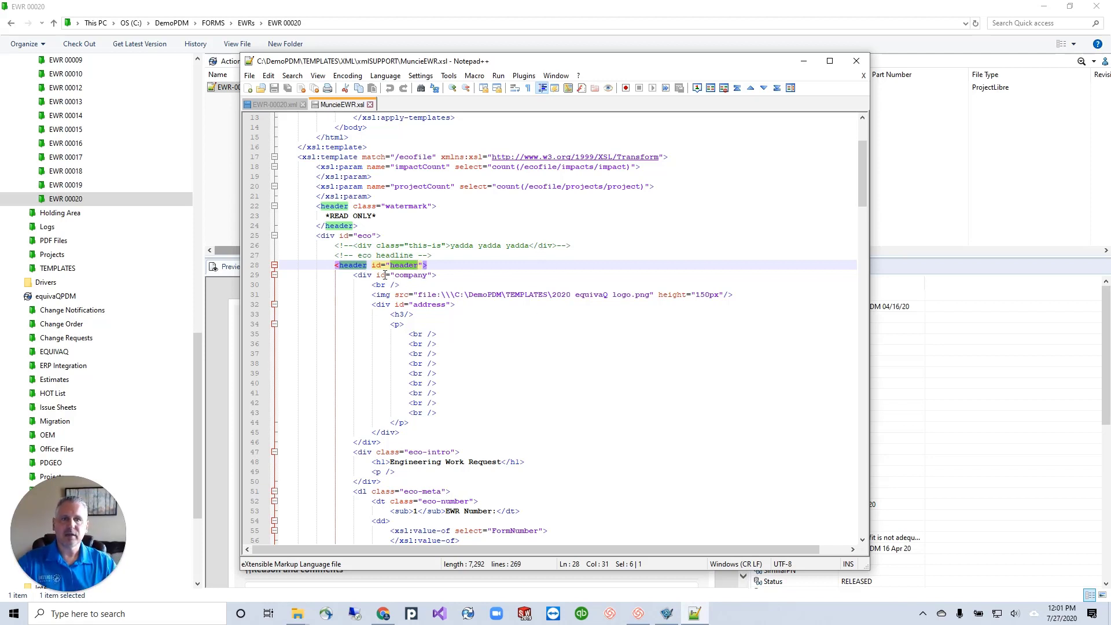
pyautogui.scroll(-2, 424, 296)
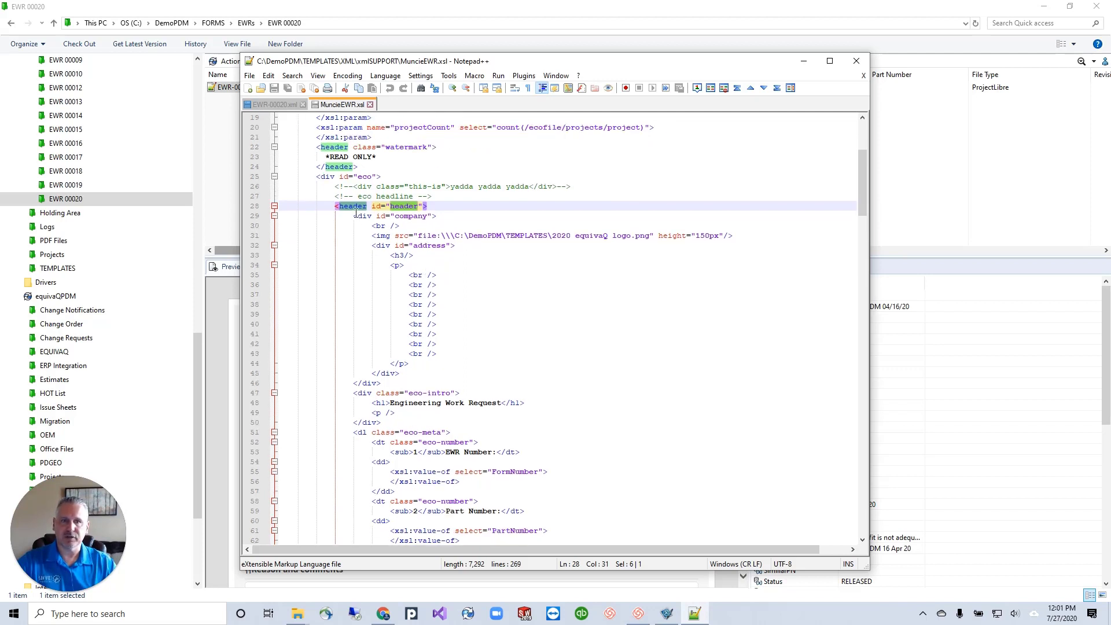
pyautogui.scroll(-6, 493, 316)
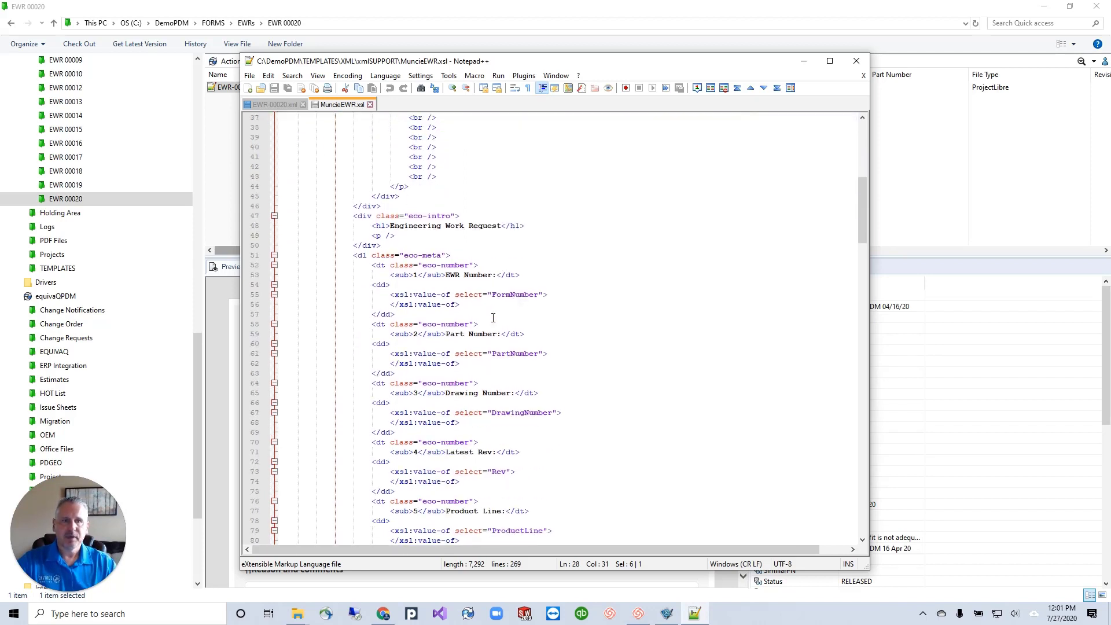
pyautogui.scroll(-3, 493, 316)
pyautogui.moveTo(401, 167); pyautogui.dragTo(454, 177)
pyautogui.moveTo(410, 127); pyautogui.dragTo(449, 127)
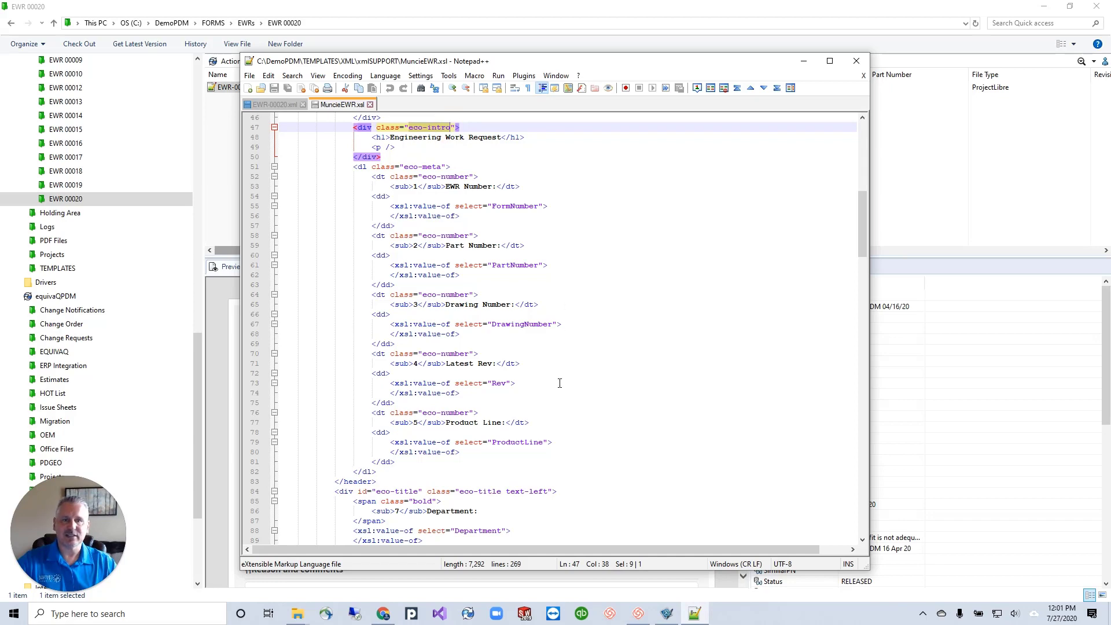
pyautogui.scroll(10, 557, 302)
pyautogui.scroll(5, 537, 226)
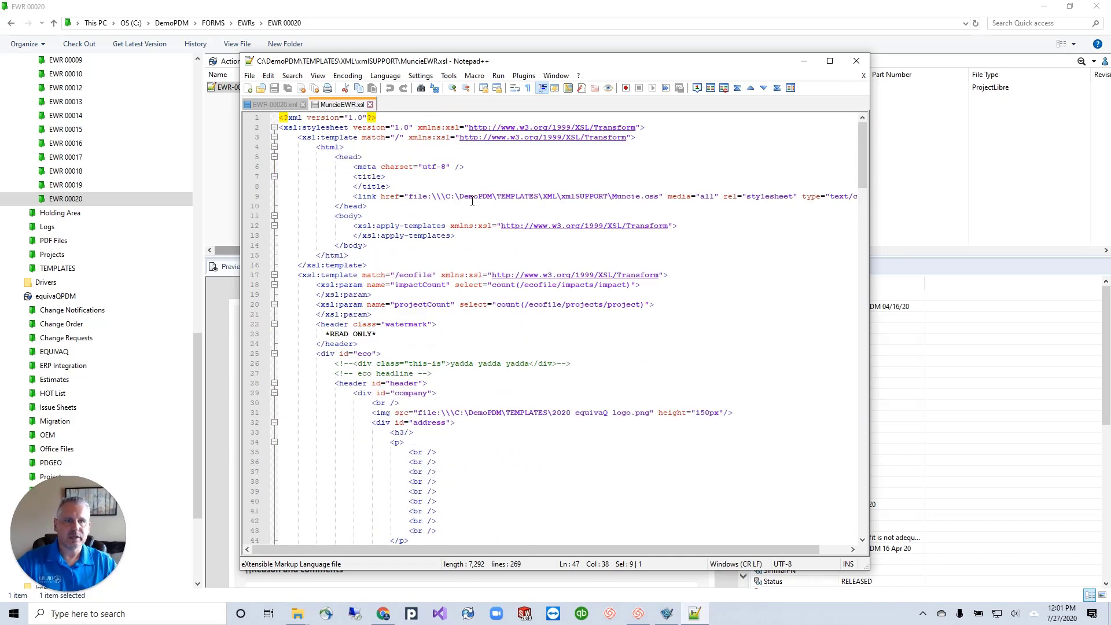
pyautogui.moveTo(446, 196); pyautogui.dragTo(659, 196)
# Step: Open the linked Muncie.css file and search it for 'eco-intro'
pyautogui.rightClick(659, 196)
pyautogui.click(671, 354)
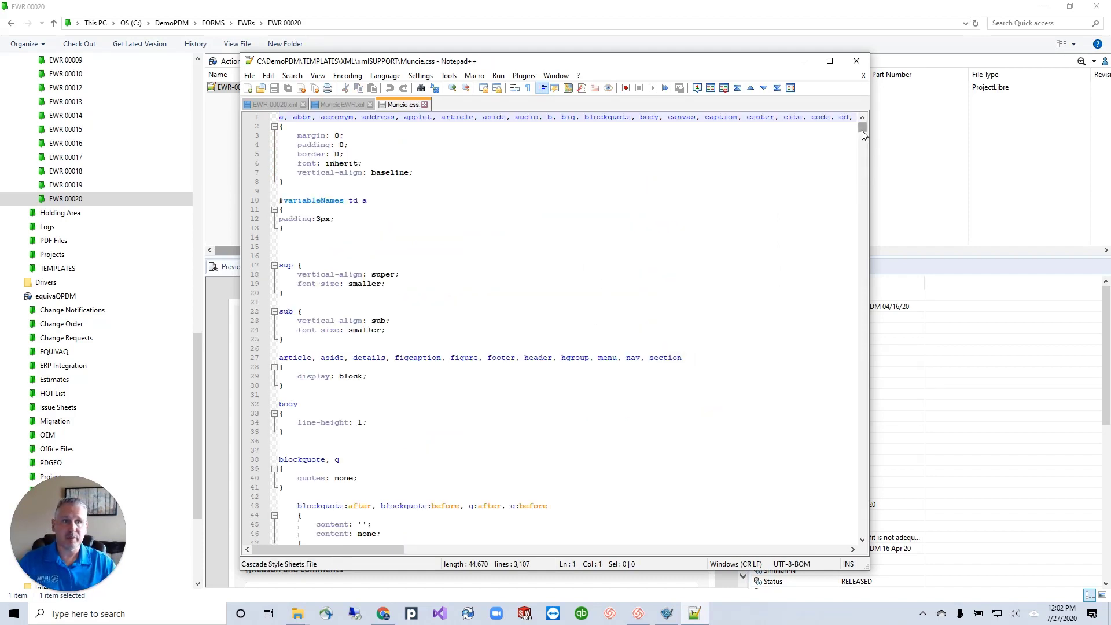
pyautogui.moveTo(862, 131); pyautogui.dragTo(855, 107)
pyautogui.hotkey('ctrl', 'f')
pyautogui.write('eco-intro')
pyautogui.press('Return')
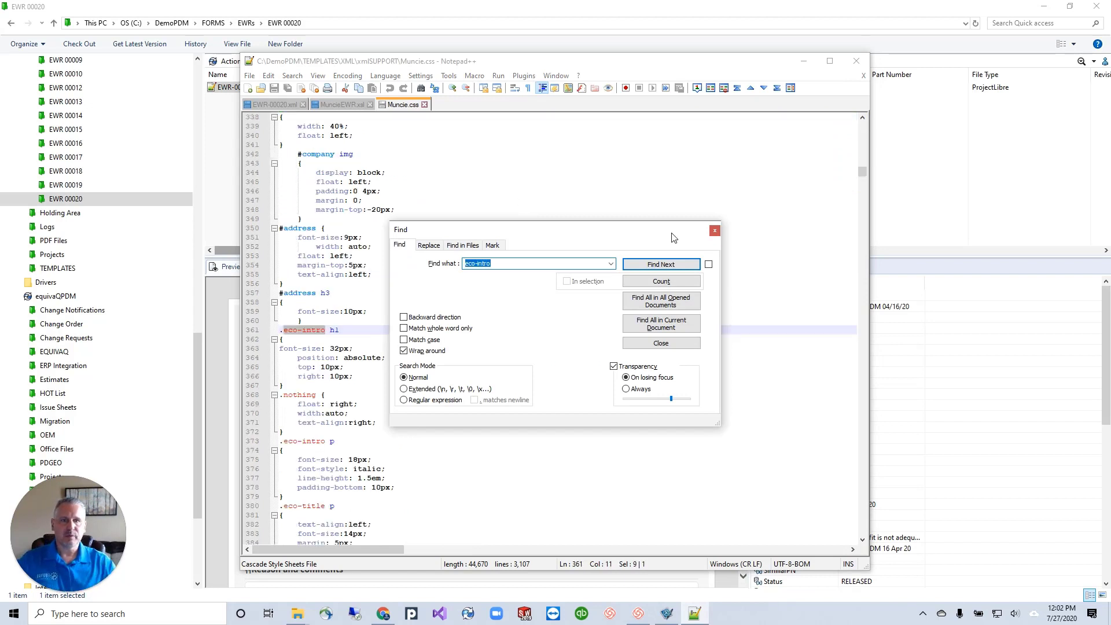
pyautogui.press('Escape')
# Step: Select the h1 and p parts of the .eco-intro rules, then jump to the next eco-intro
pyautogui.scroll(-4, 300, 349)
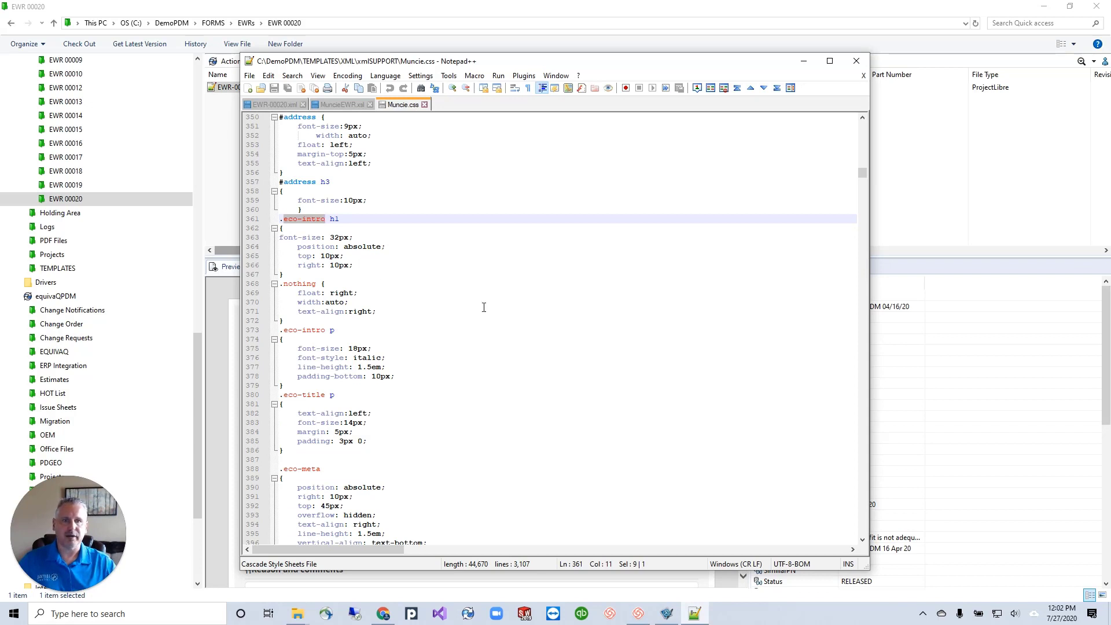
pyautogui.scroll(-2, 519, 312)
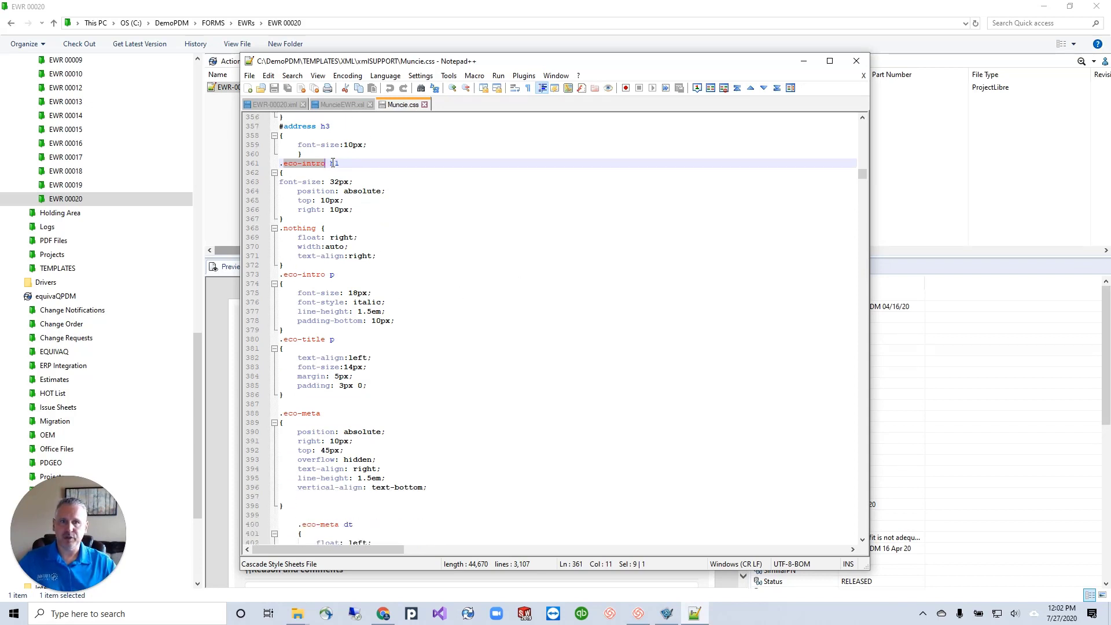
pyautogui.doubleClick(334, 163)
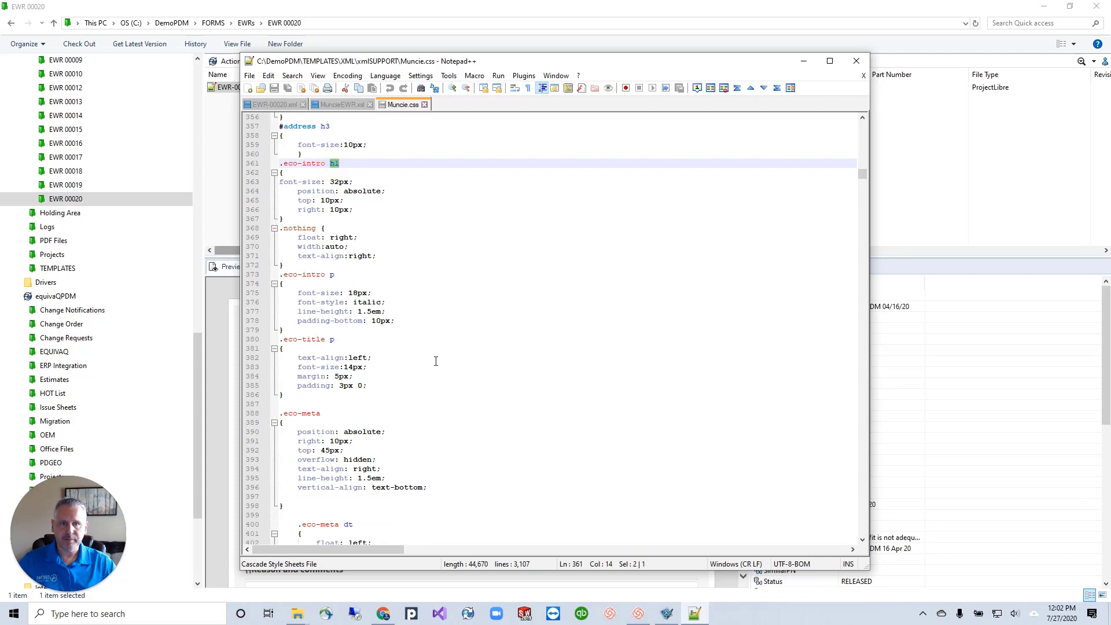
pyautogui.doubleClick(332, 274)
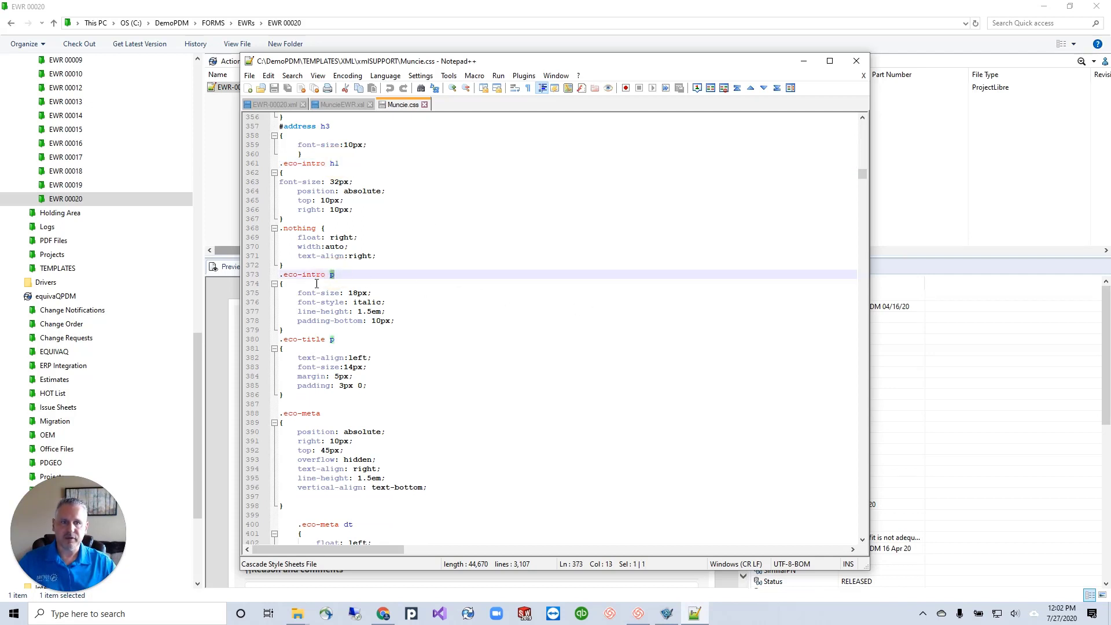
pyautogui.doubleClick(334, 163)
pyautogui.doubleClick(332, 274)
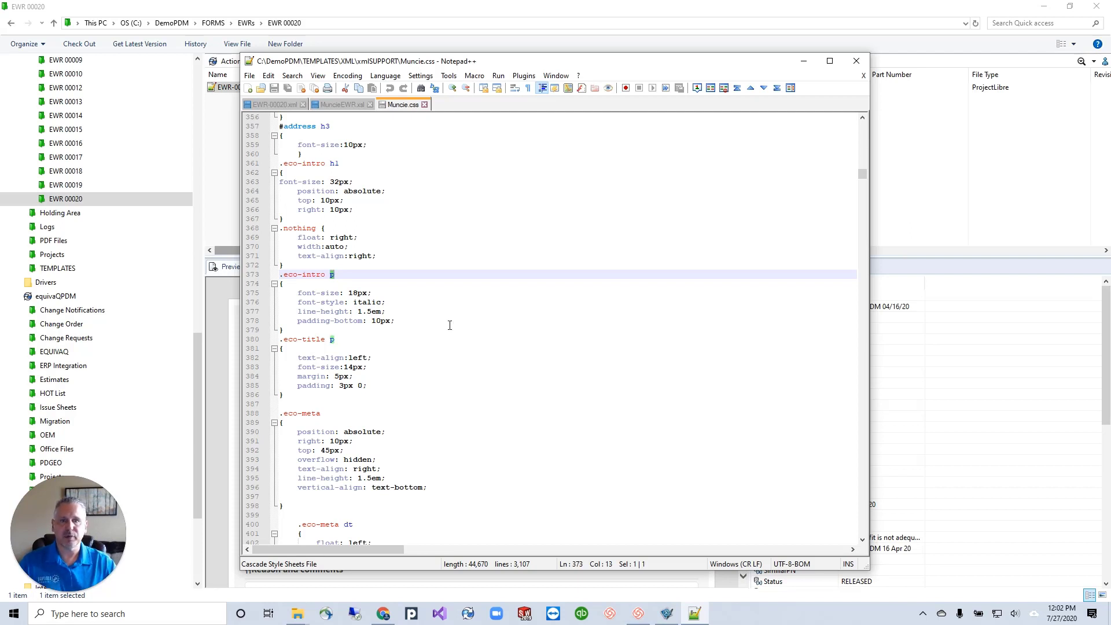
pyautogui.scroll(-2, 482, 389)
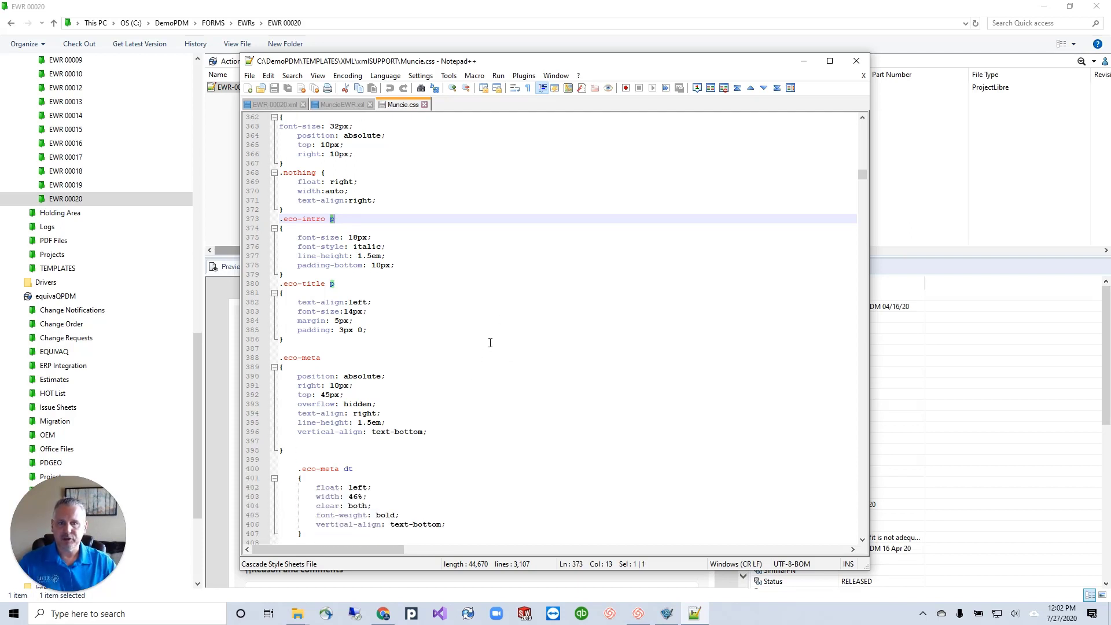
pyautogui.press('F3')
pyautogui.press('F3')
pyautogui.press('F3')
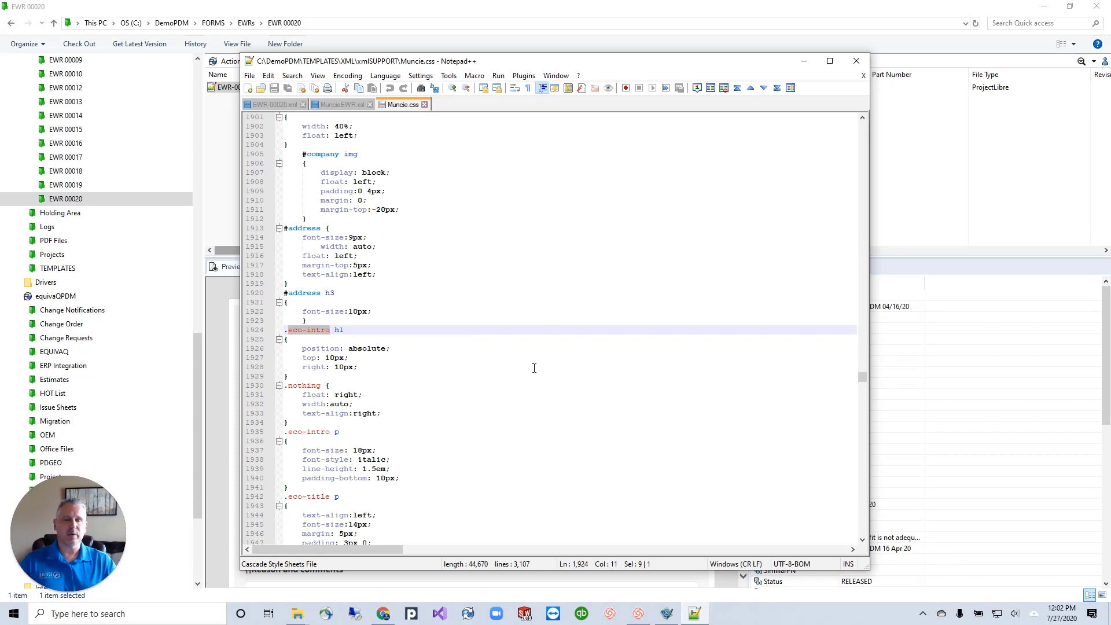
# Step: Scroll through the Engineering Work Request markup in MuncieEWR.xsl
pyautogui.click(338, 105)
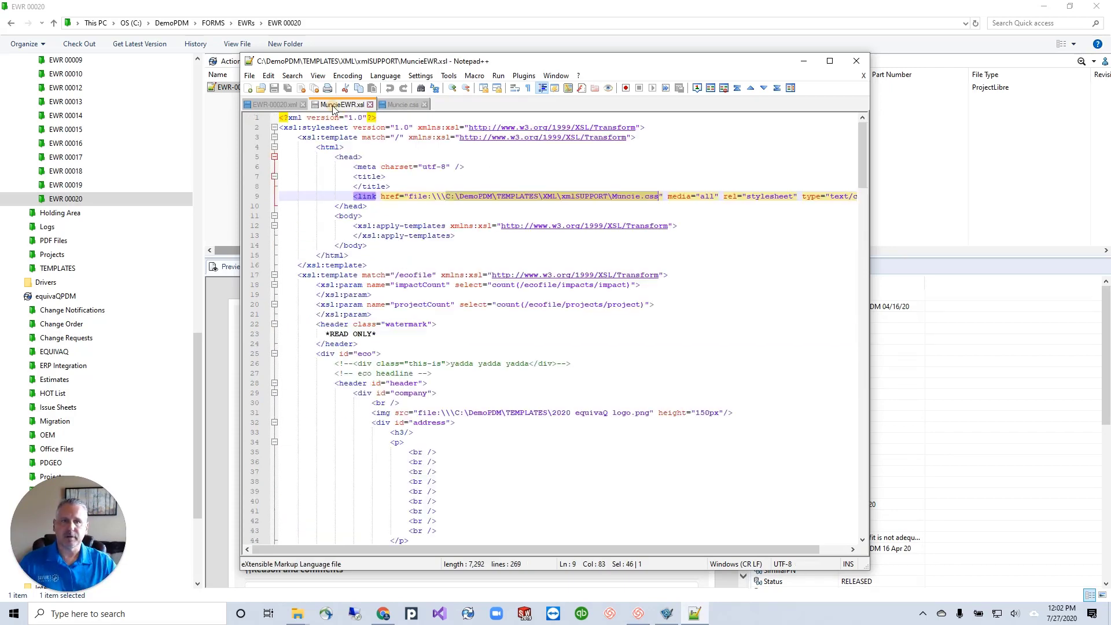
pyautogui.scroll(-5, 640, 324)
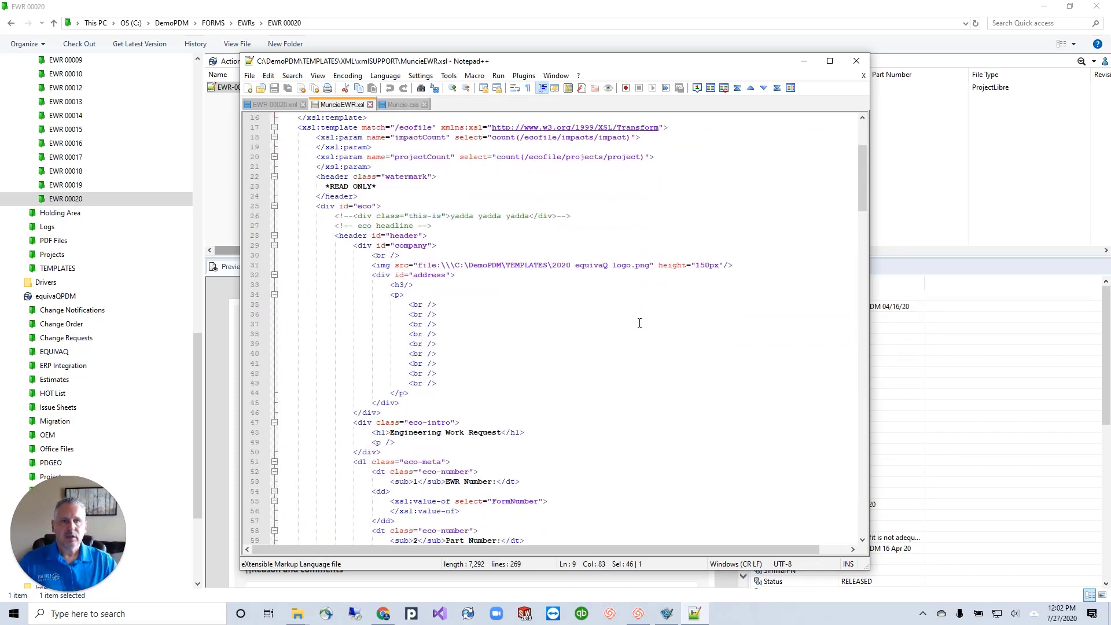
pyautogui.scroll(5, 659, 336)
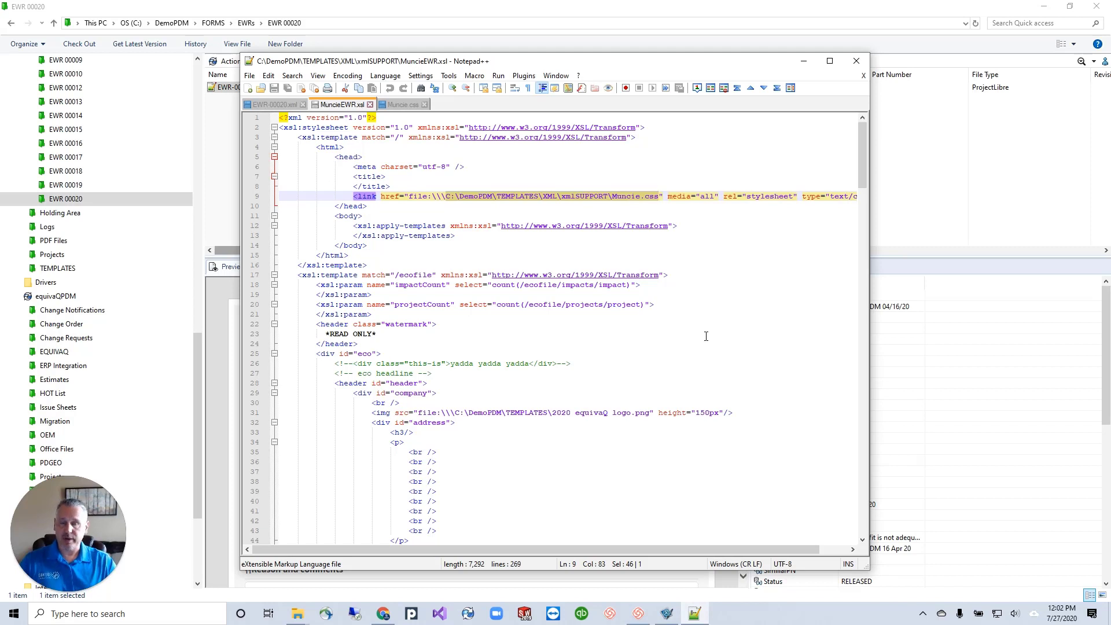
pyautogui.scroll(-5, 706, 304)
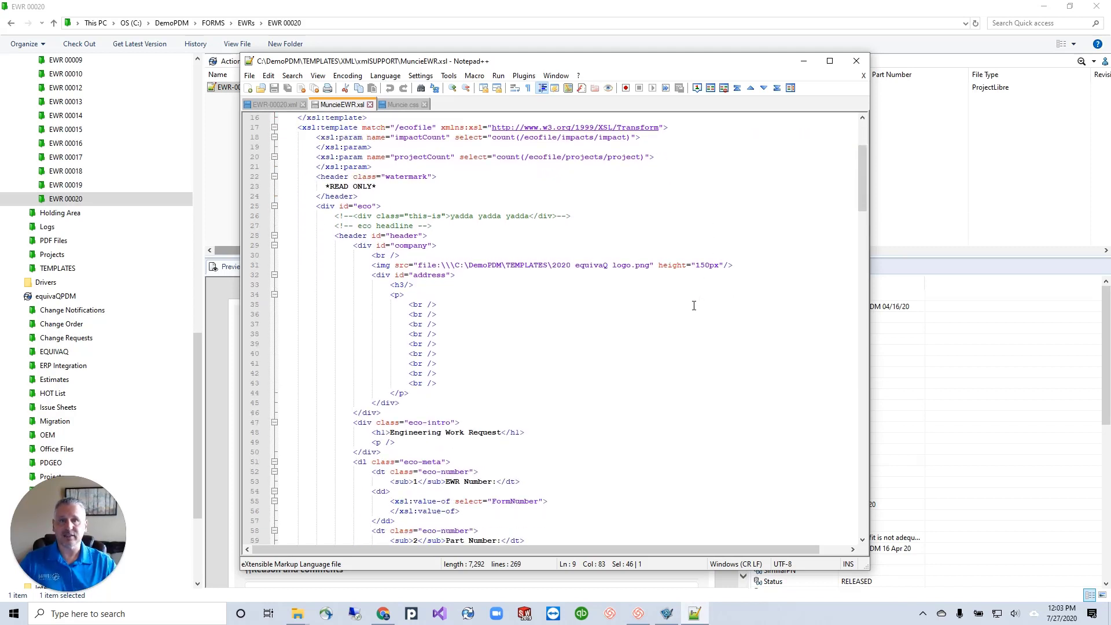
# Step: Back in the vault, scroll the EWR-00020 preview and show its Data Card
pyautogui.click(920, 272)
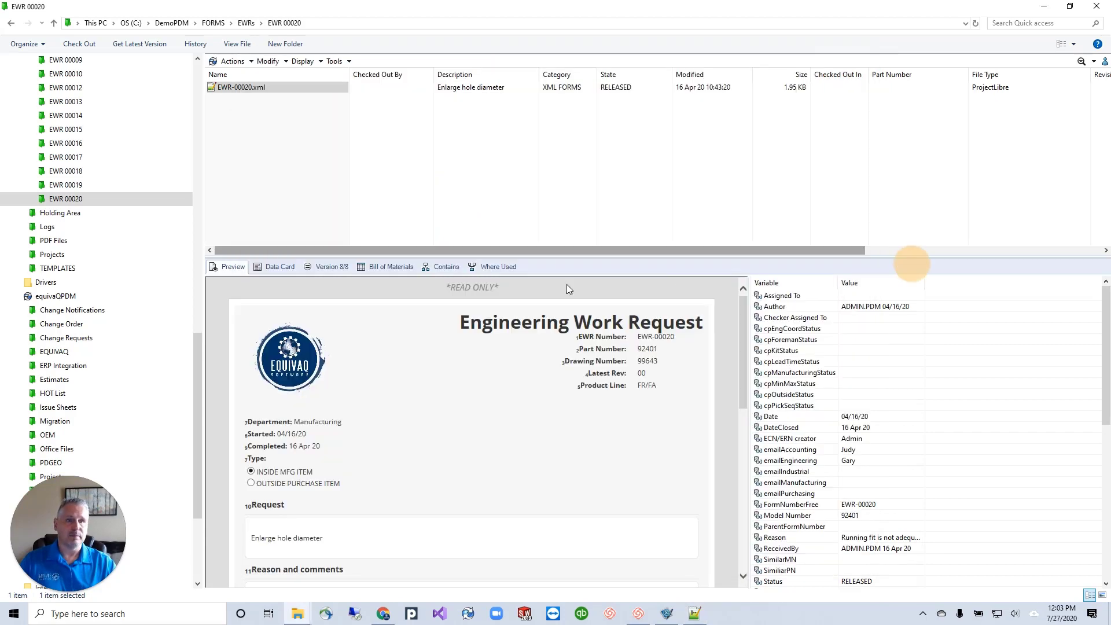
pyautogui.scroll(-5, 388, 394)
pyautogui.scroll(-3, 434, 407)
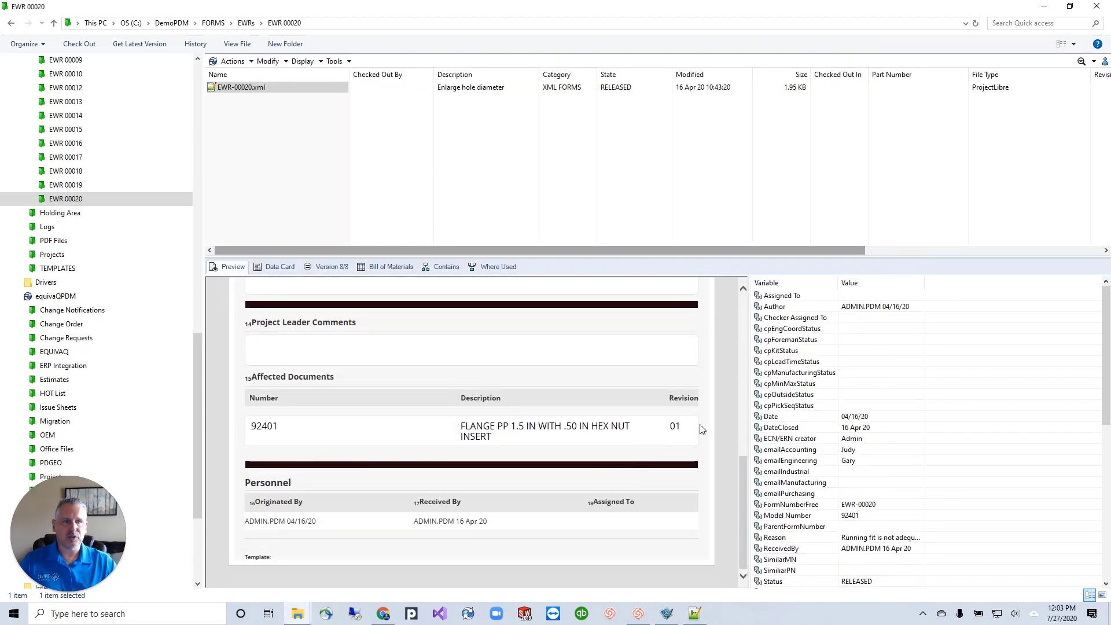
pyautogui.click(280, 267)
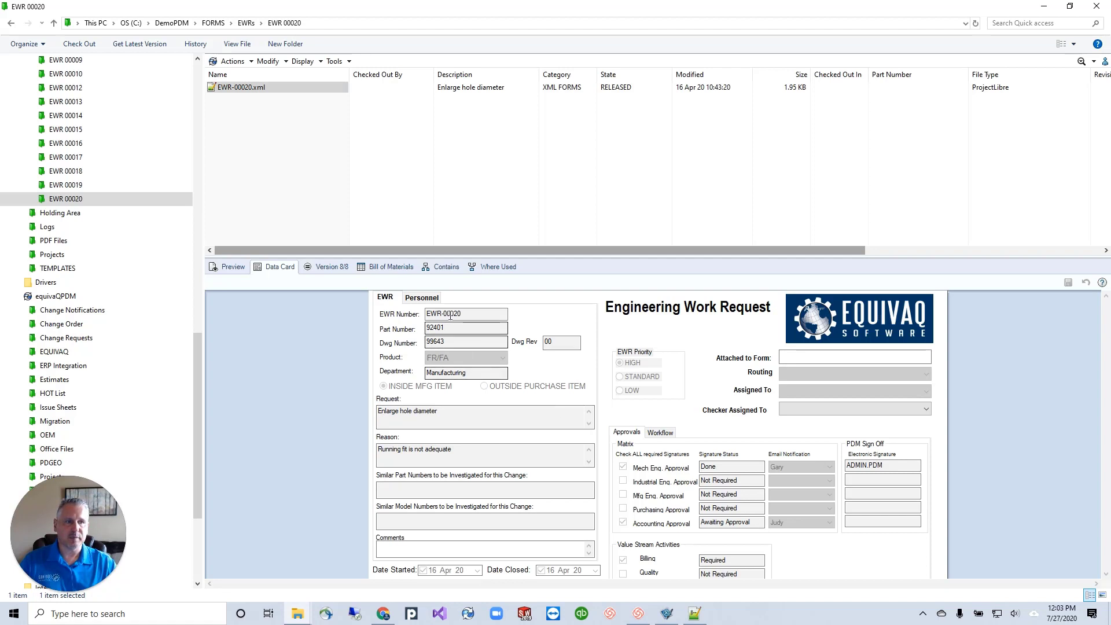
pyautogui.click(422, 295)
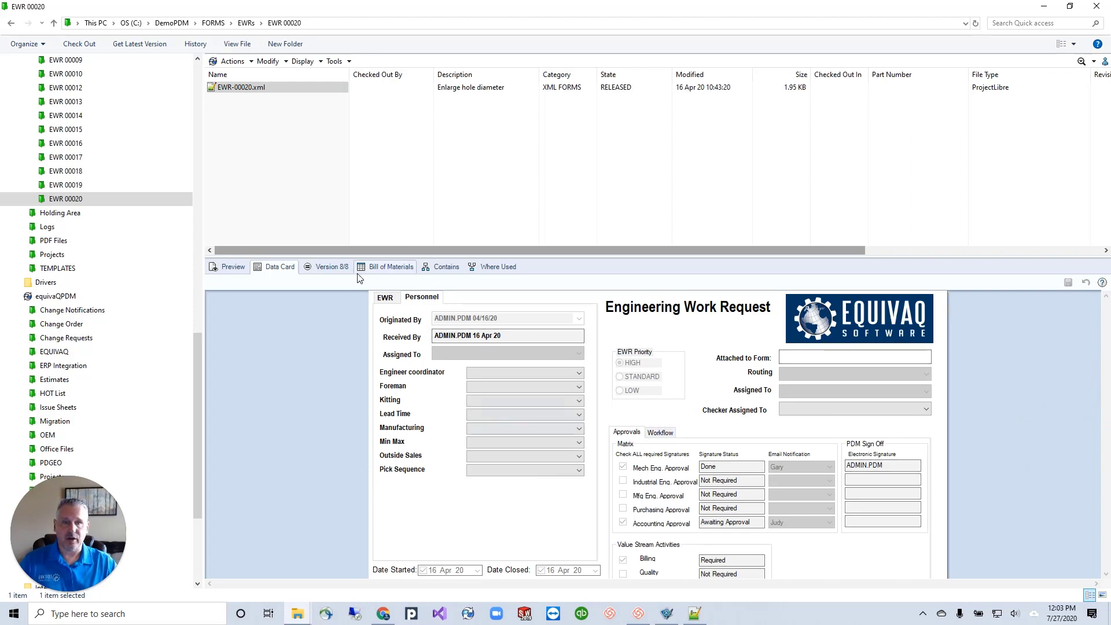
pyautogui.click(385, 297)
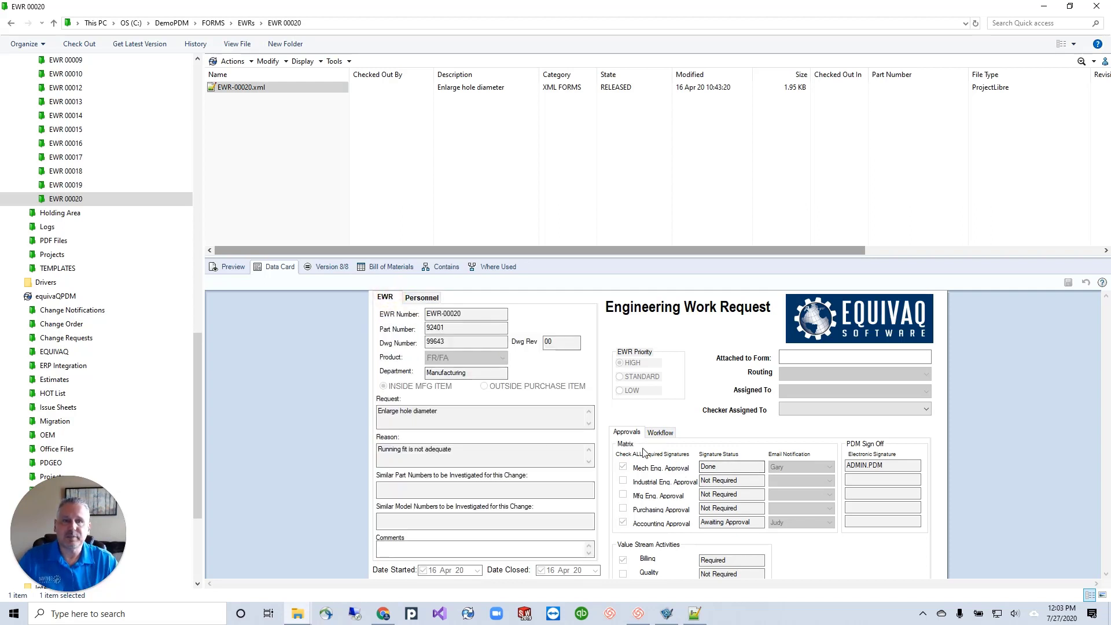
# Step: Return to the rendered Preview, then select the AffectedDocs content in EWR-00020.xml
pyautogui.click(229, 267)
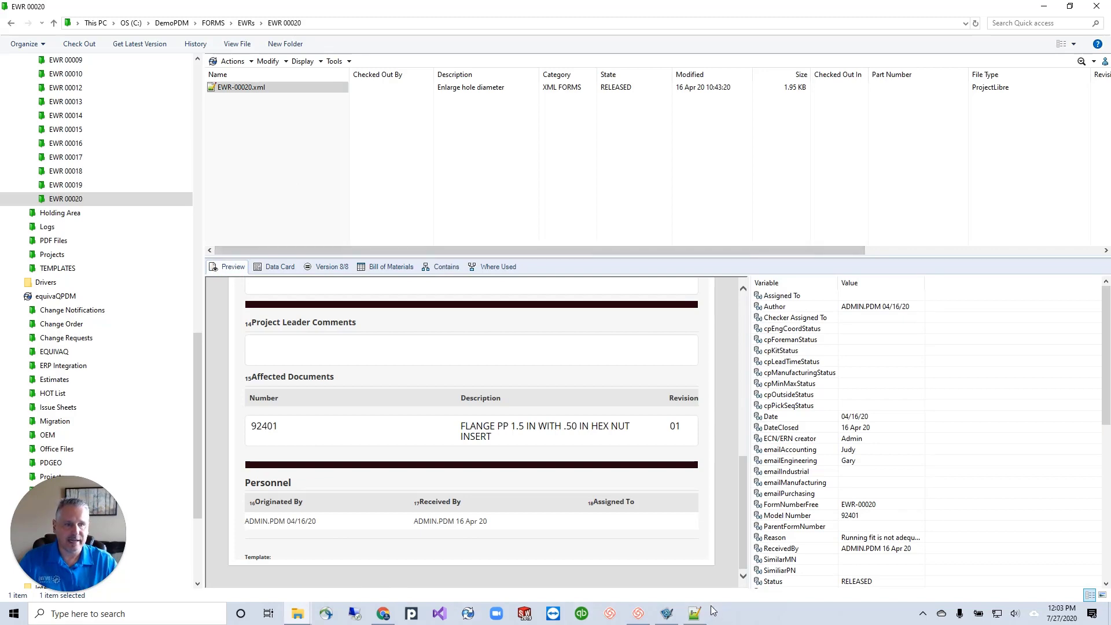
pyautogui.click(694, 613)
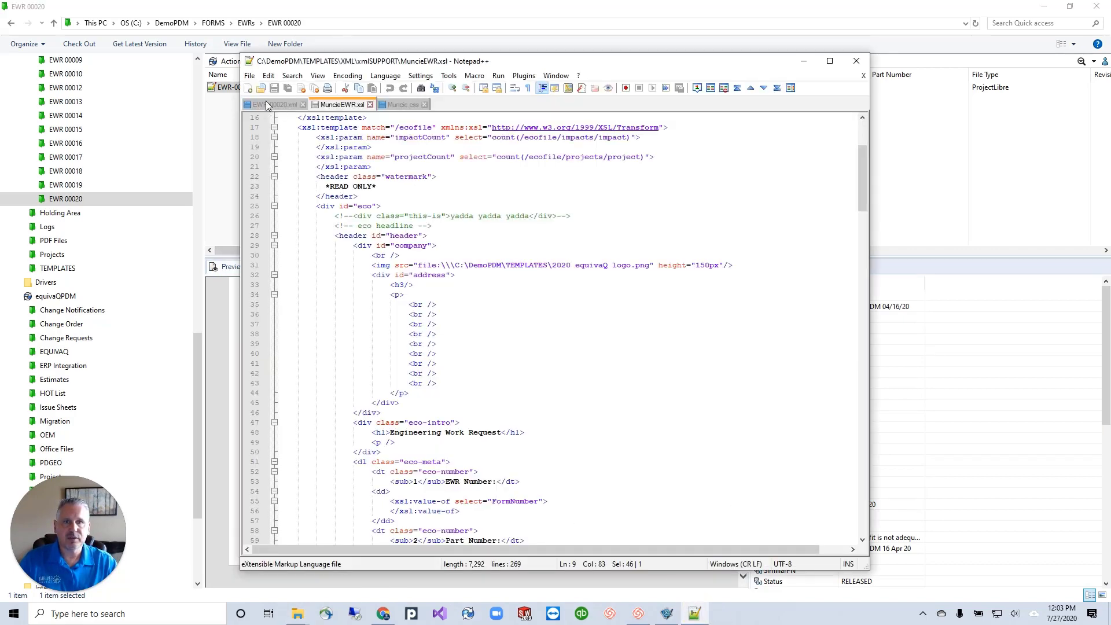
pyautogui.hotkey('ctrl', 'Tab')
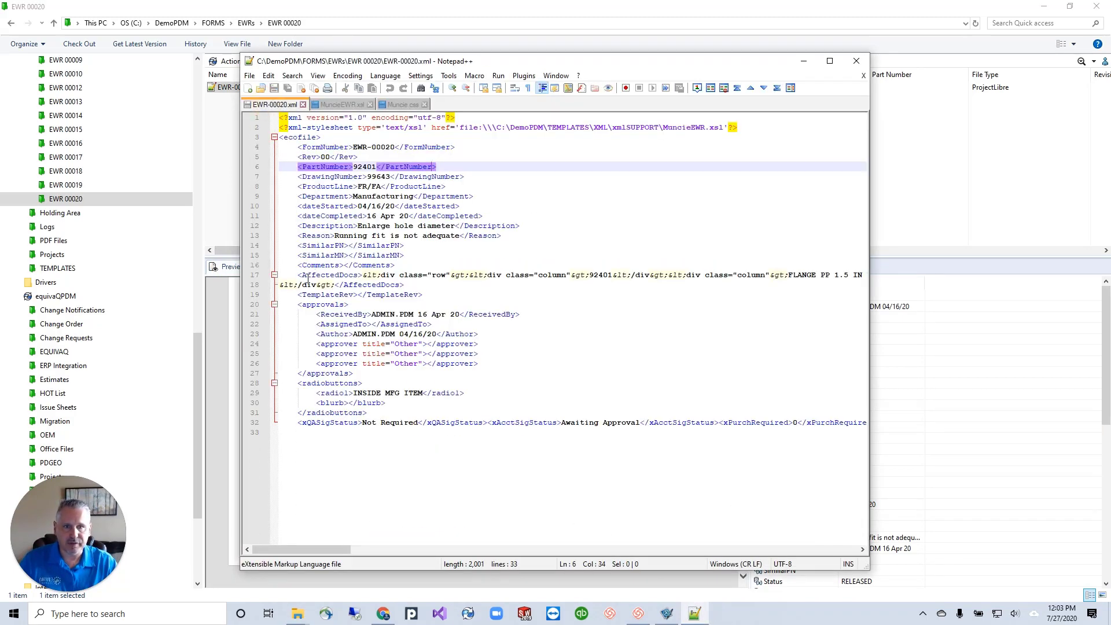
pyautogui.moveTo(364, 277); pyautogui.dragTo(684, 280)
pyautogui.press('Right')
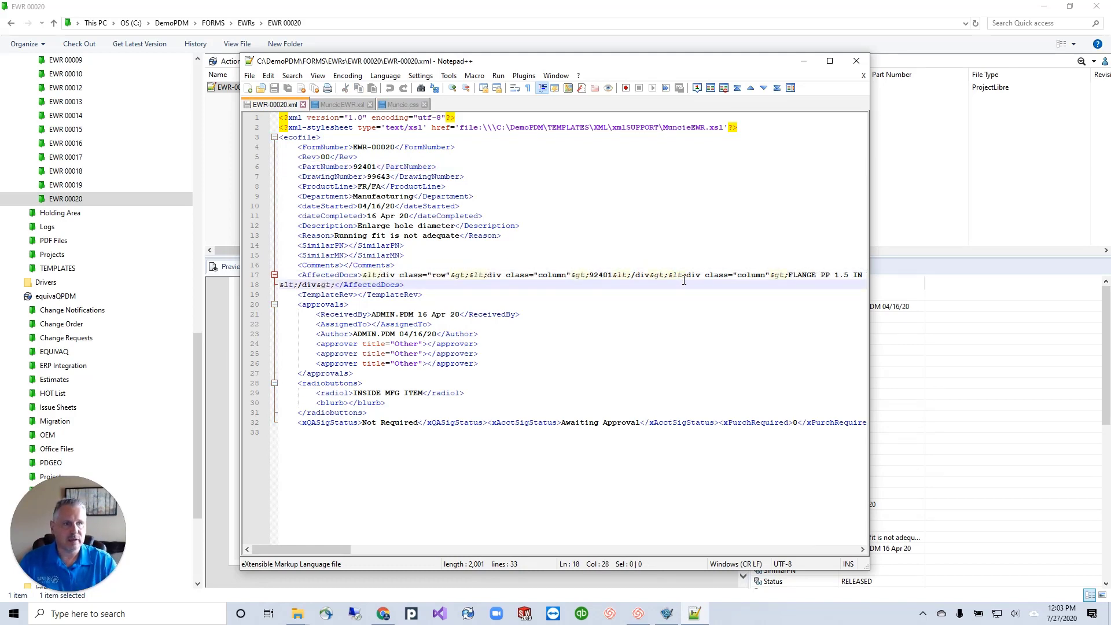
pyautogui.press('Up')
pyautogui.press('End')
pyautogui.press('Right')
pyautogui.press('Right')
pyautogui.press('Right')
pyautogui.press('Right')
pyautogui.press('Right')
pyautogui.press('Right')
pyautogui.press('Right')
pyautogui.press('Right')
pyautogui.press('Right')
pyautogui.press('Right')
pyautogui.press('Right')
pyautogui.press('Right')
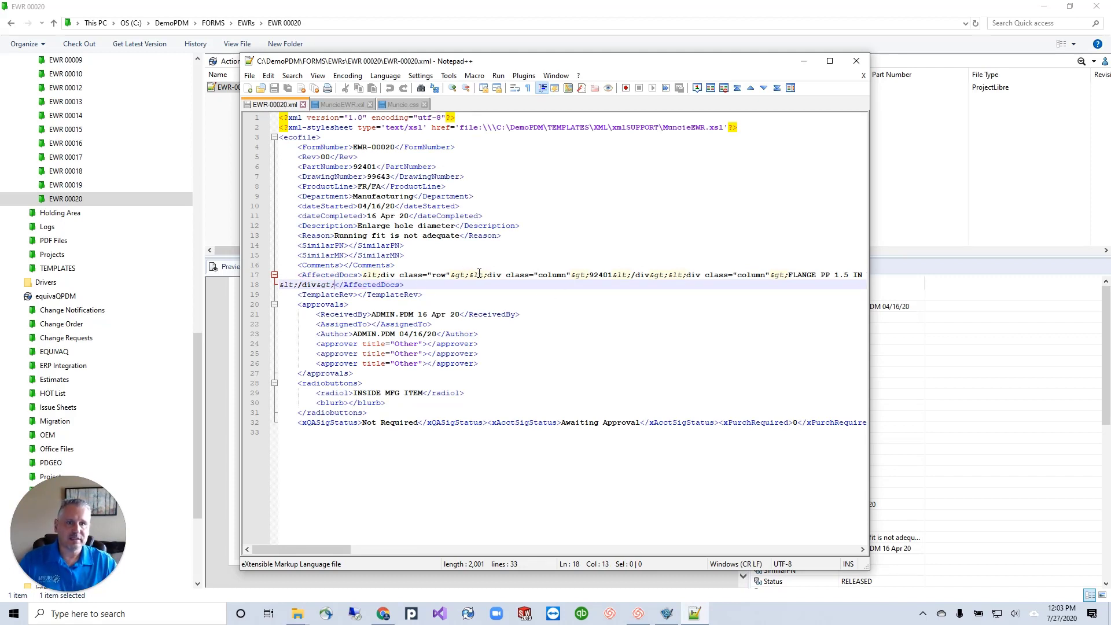
# Step: Highlight the row and column divs inside AffectedDocs, then return to the vault preview
pyautogui.moveTo(382, 276); pyautogui.dragTo(579, 276)
pyautogui.moveTo(492, 276); pyautogui.dragTo(516, 276)
pyautogui.moveTo(692, 277); pyautogui.dragTo(784, 276)
pyautogui.click(216, 546)
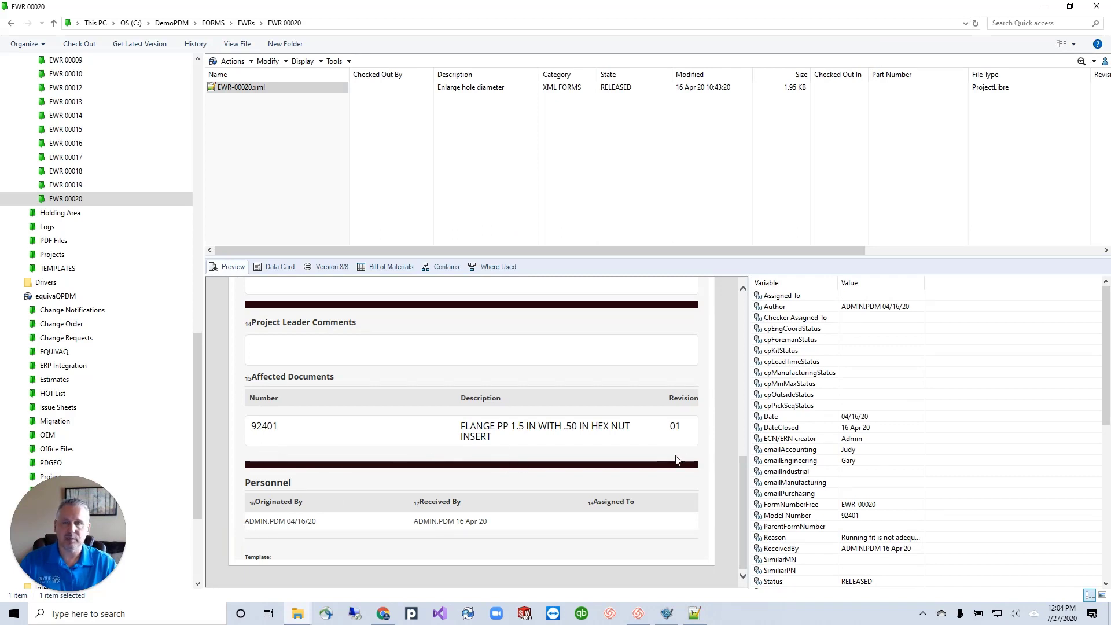
# Step: Scroll the EWR-00020 preview to the top, then bring back EWR-00020.xml in Notepad++
pyautogui.scroll(10, 503, 397)
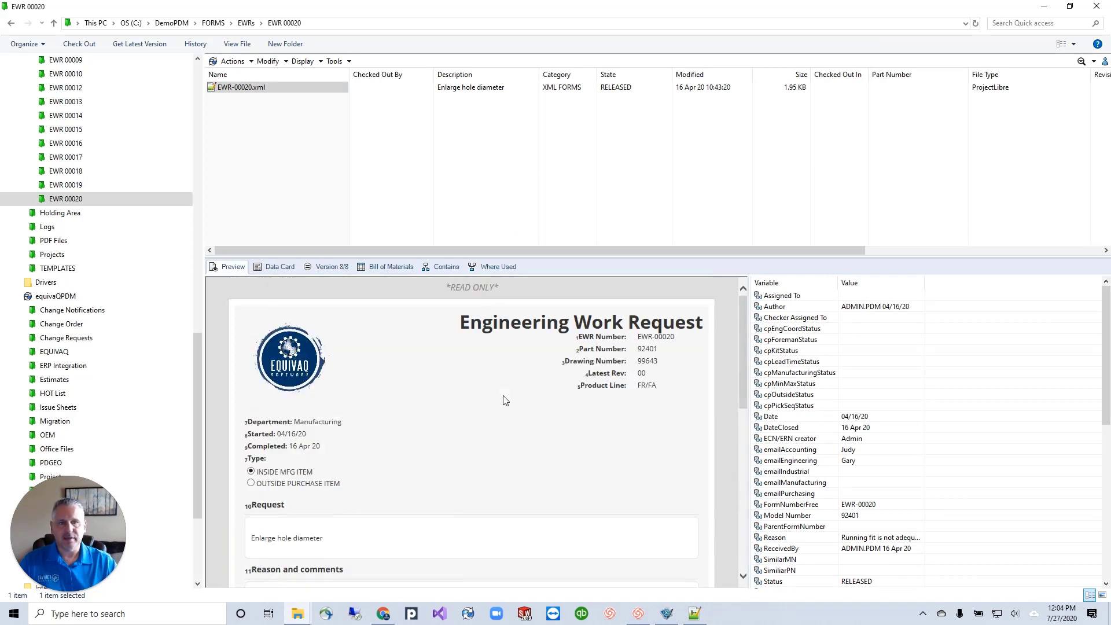
pyautogui.click(695, 615)
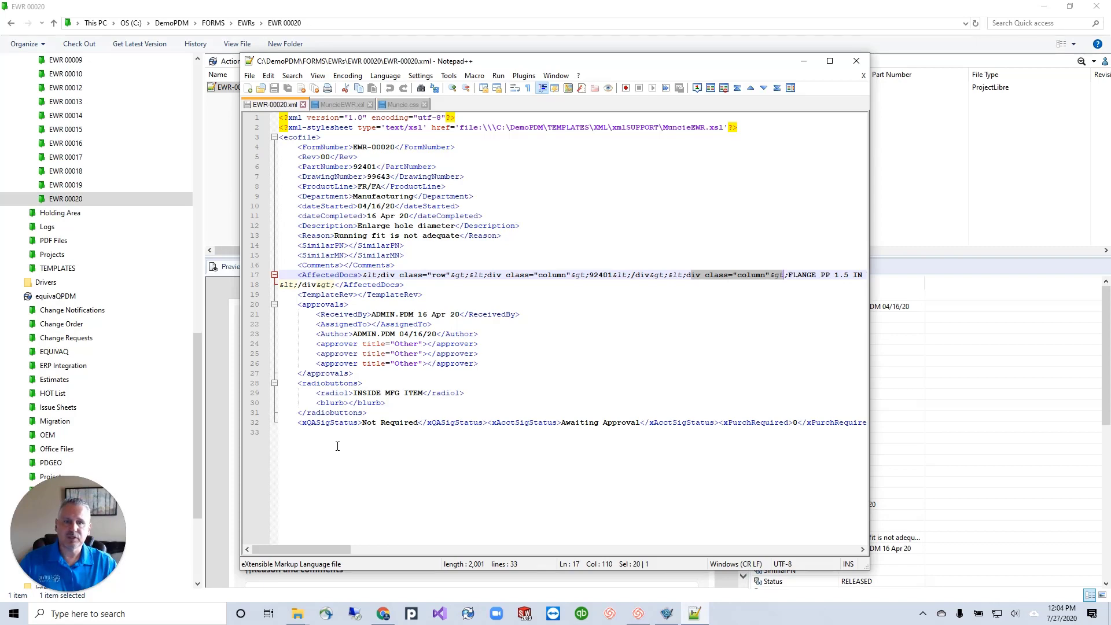
# Step: Show the EWR-00020 data card in the vault and launch the Administration tool
pyautogui.click(217, 340)
pyautogui.click(277, 266)
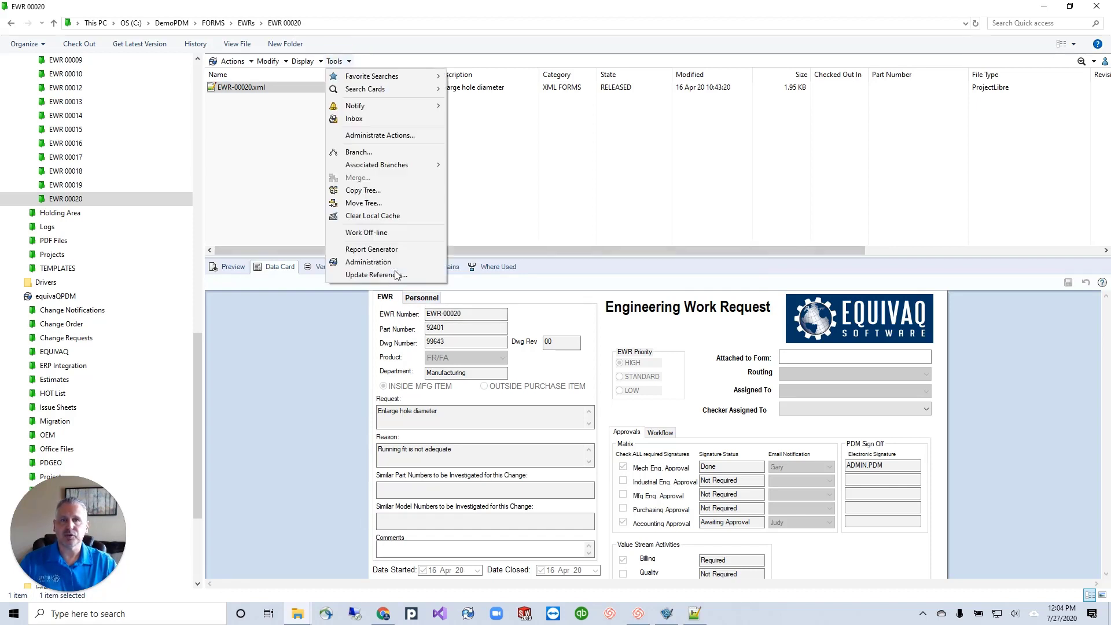
pyautogui.click(368, 263)
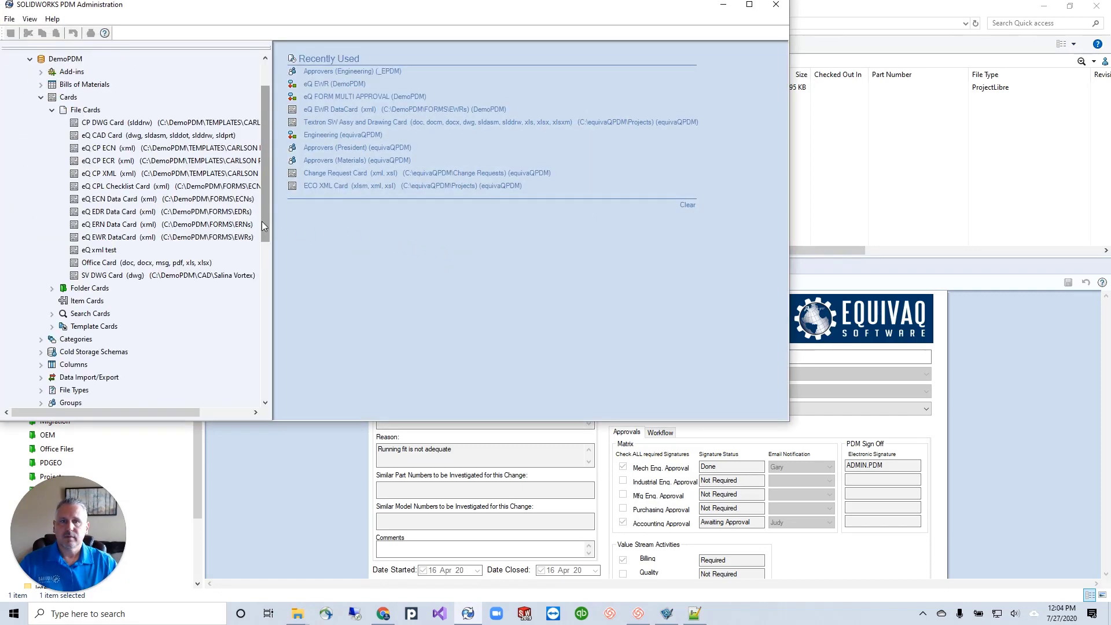
pyautogui.moveTo(262, 221); pyautogui.dragTo(265, 166)
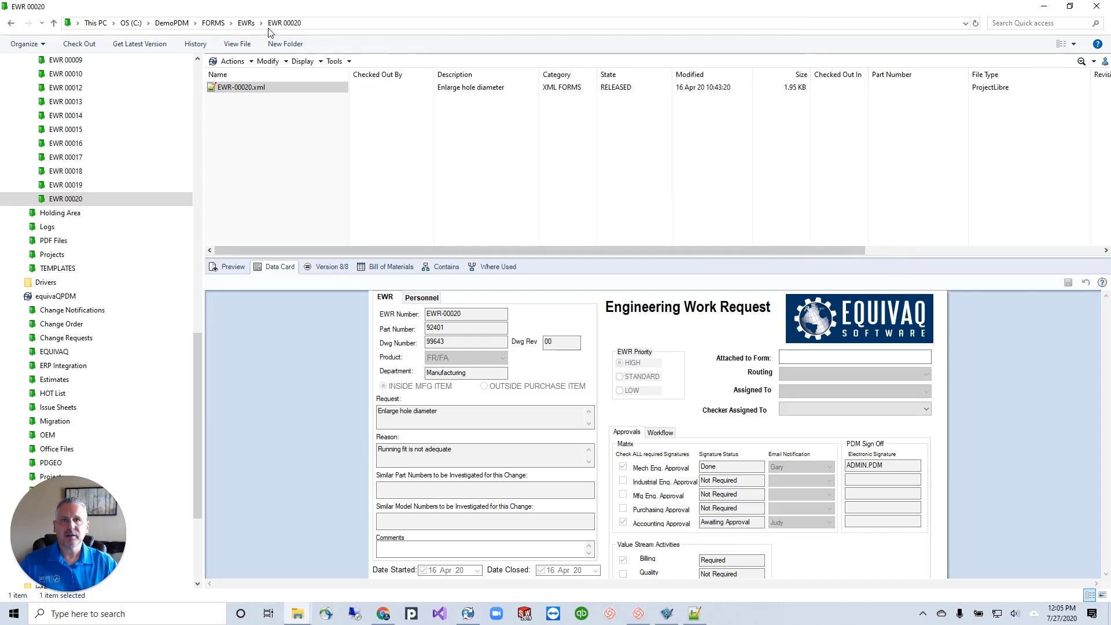
# Step: Open eQ EWR DataCard in the Card Editor and move the editor window aside
pyautogui.click(473, 618)
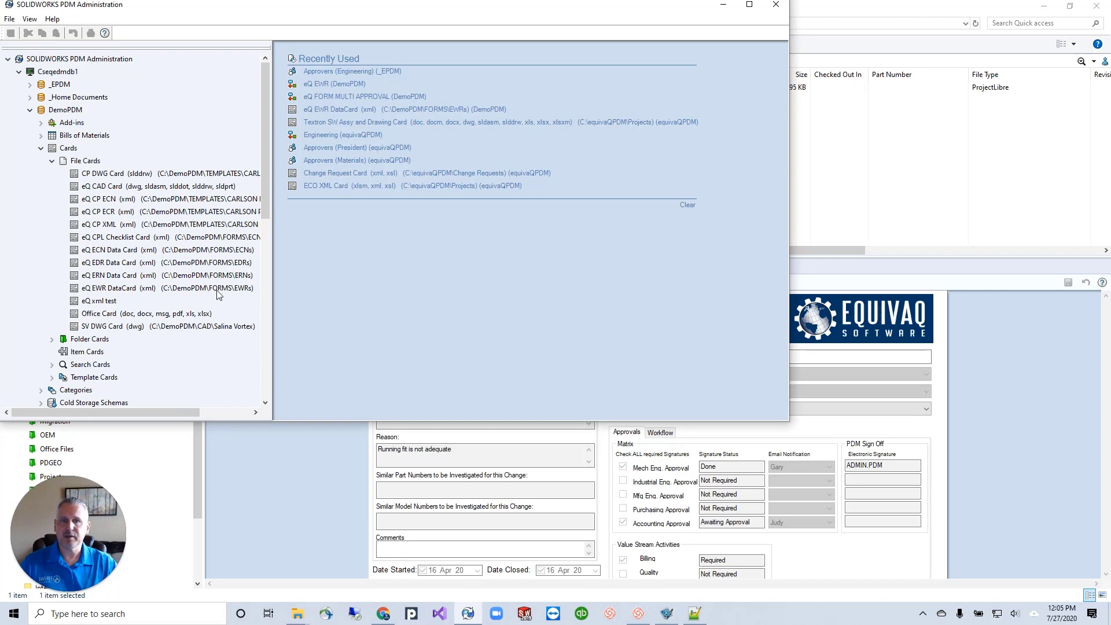
pyautogui.click(870, 267)
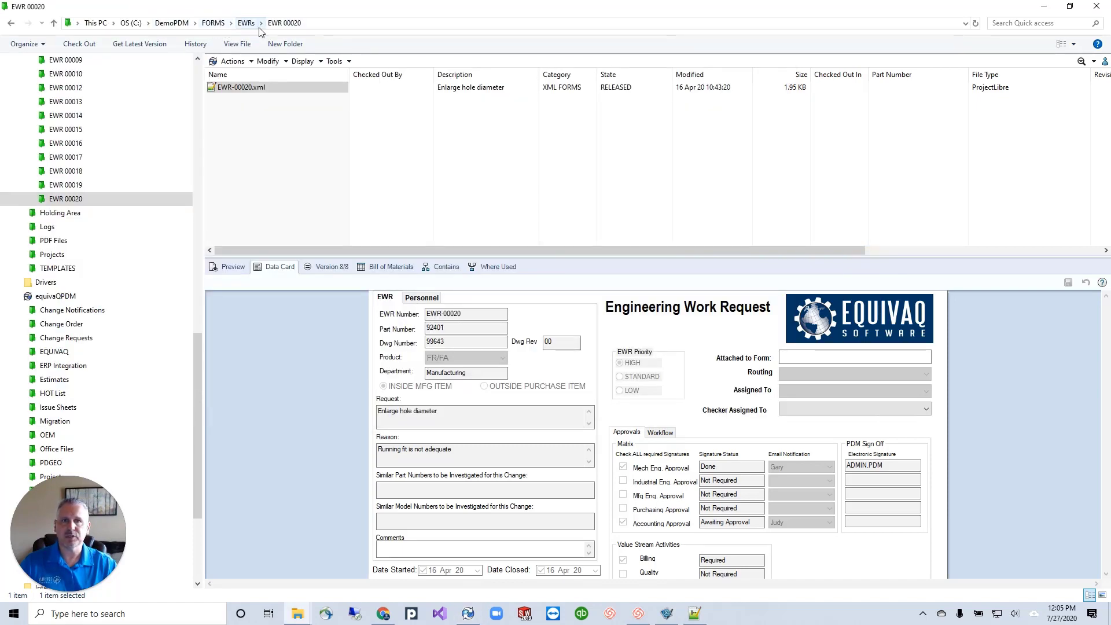
pyautogui.click(468, 612)
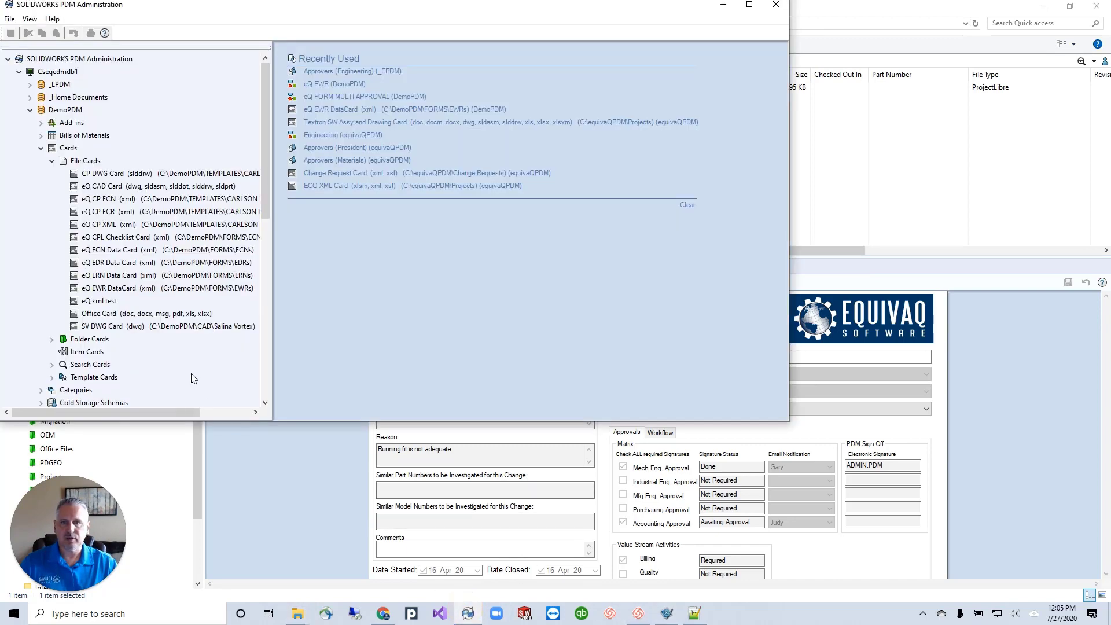
pyautogui.doubleClick(128, 289)
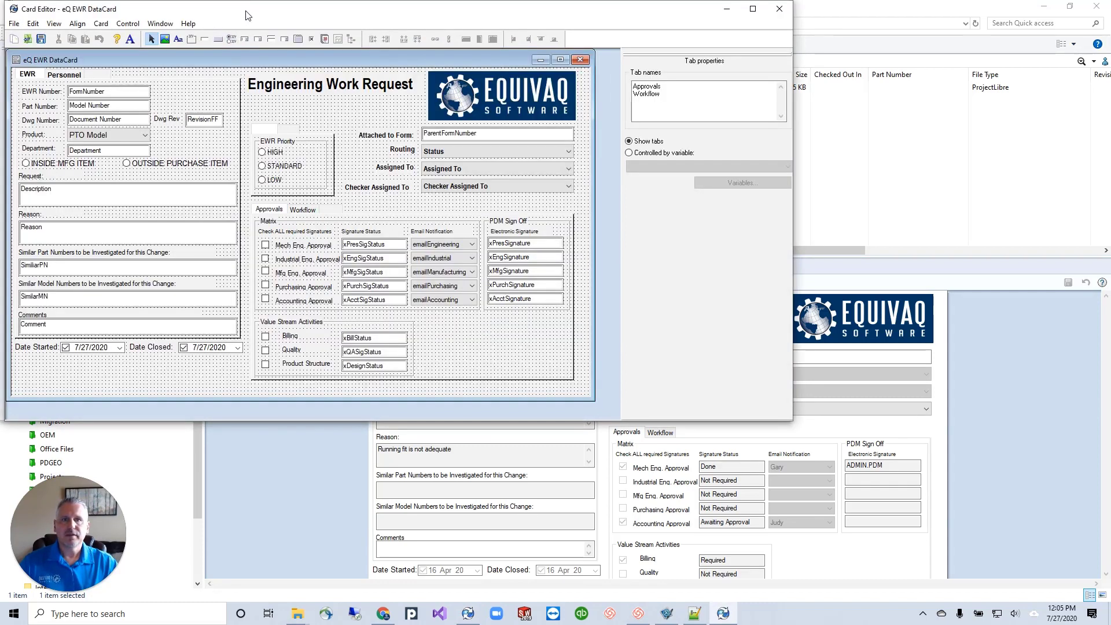
pyautogui.moveTo(255, 13); pyautogui.dragTo(413, 139)
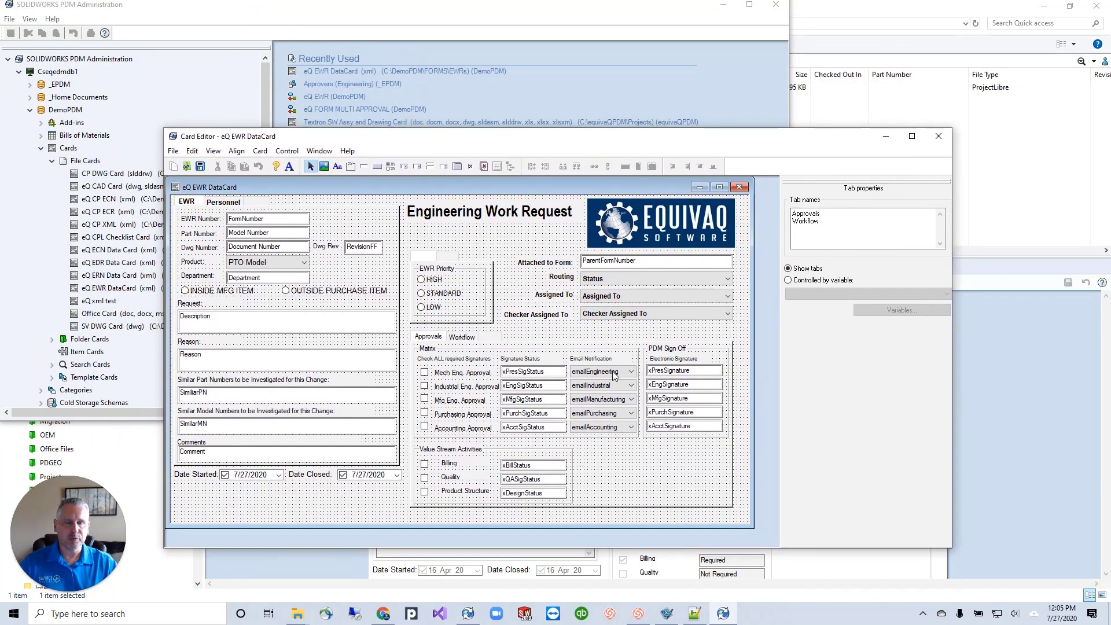
# Step: Show the rendered EWR preview, then bring up EWR-00020.xml in Notepad++
pyautogui.click(317, 568)
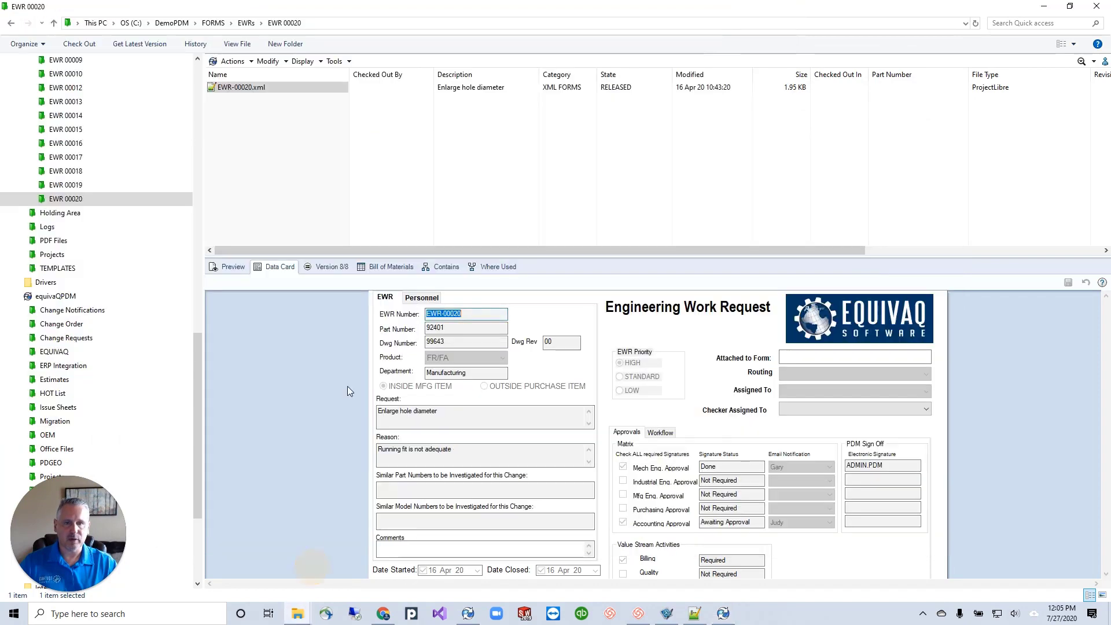
pyautogui.click(230, 267)
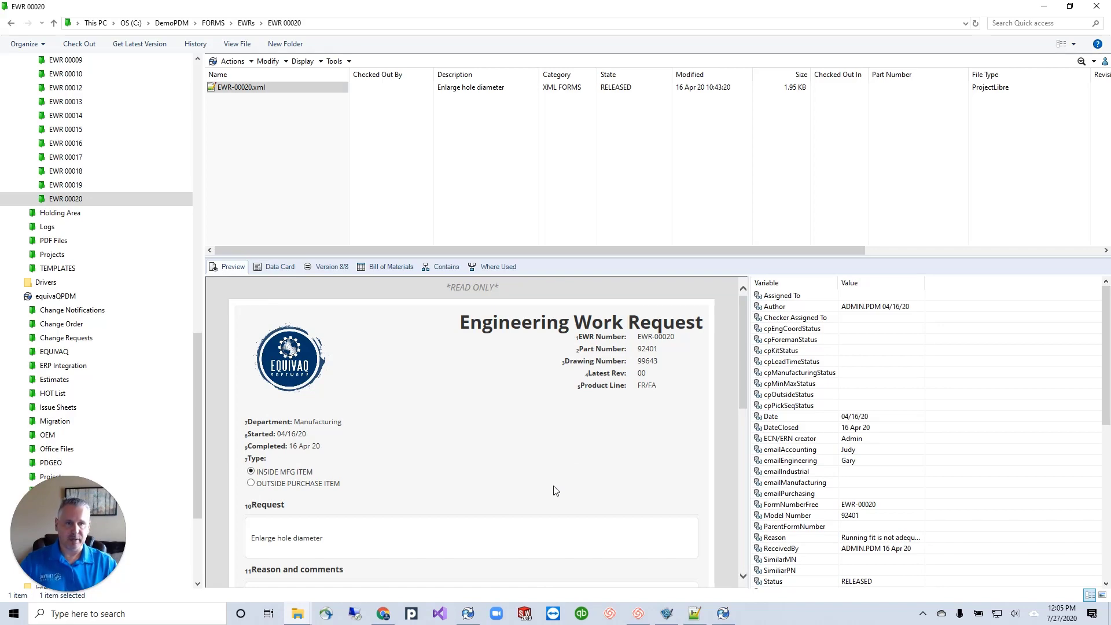
pyautogui.click(696, 614)
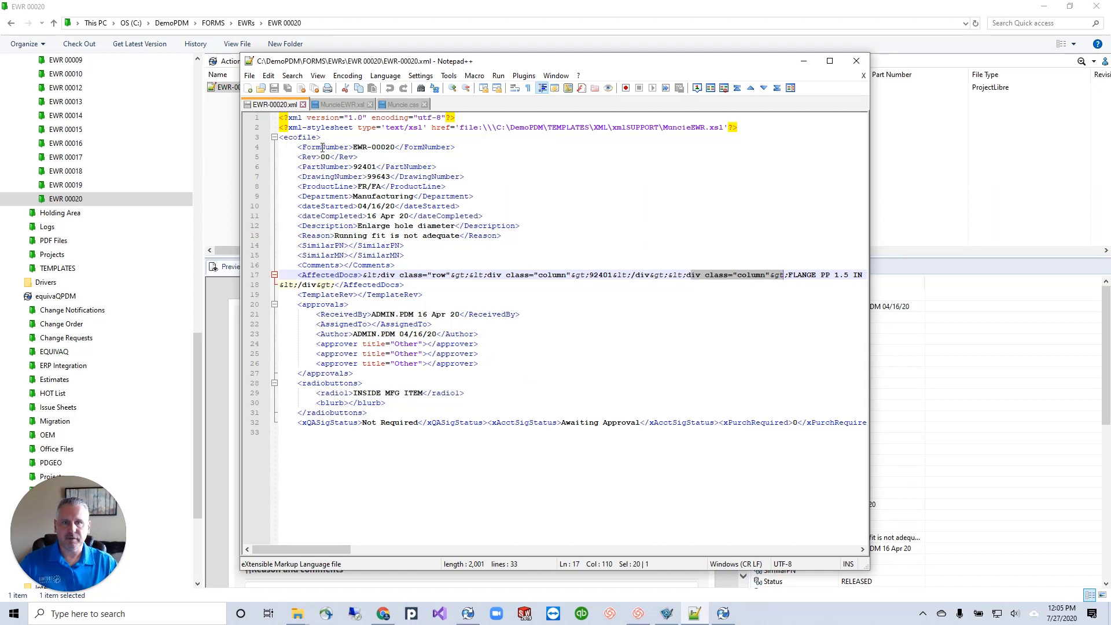
# Step: Point out the FormNumber, DrawingNumber 99643, Rev 00 and PartNumber 92401 elements
pyautogui.click(304, 149)
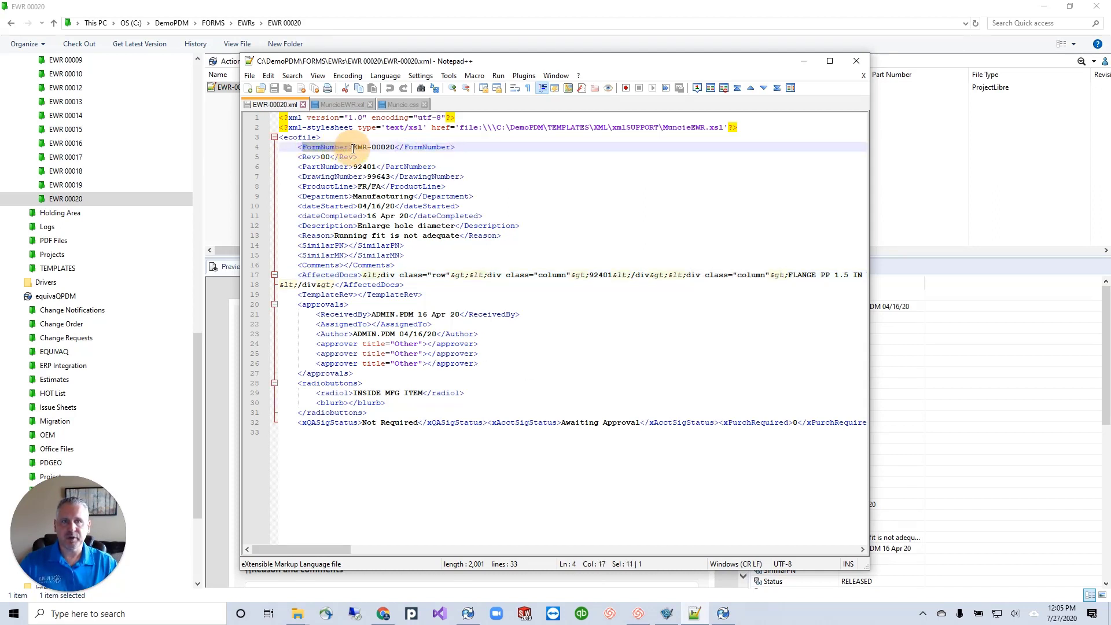
pyautogui.click(454, 173)
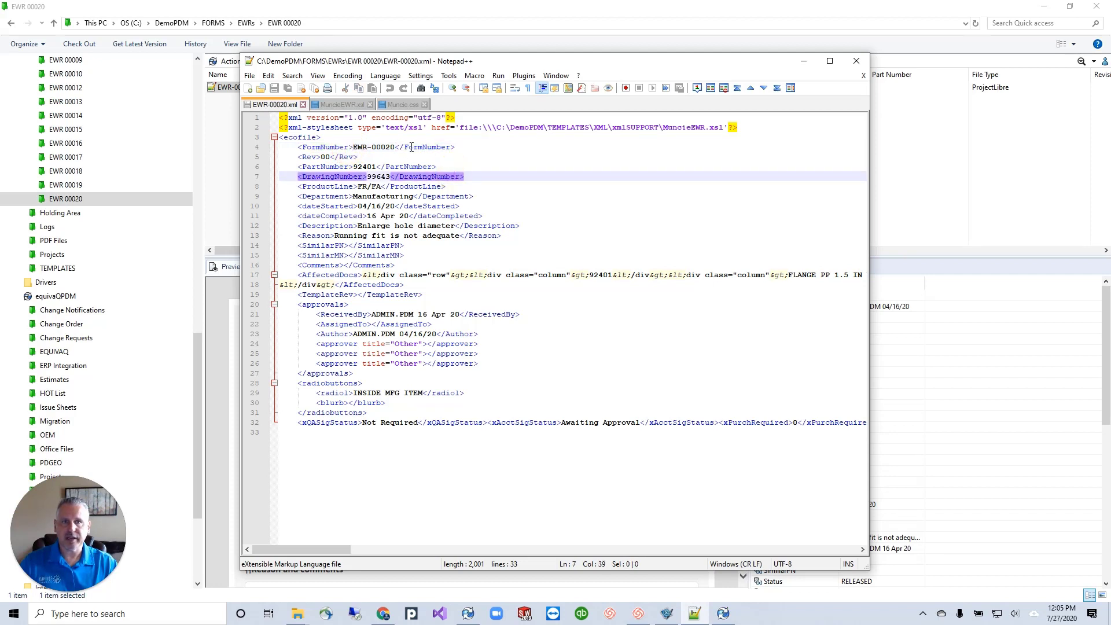
pyautogui.click(320, 149)
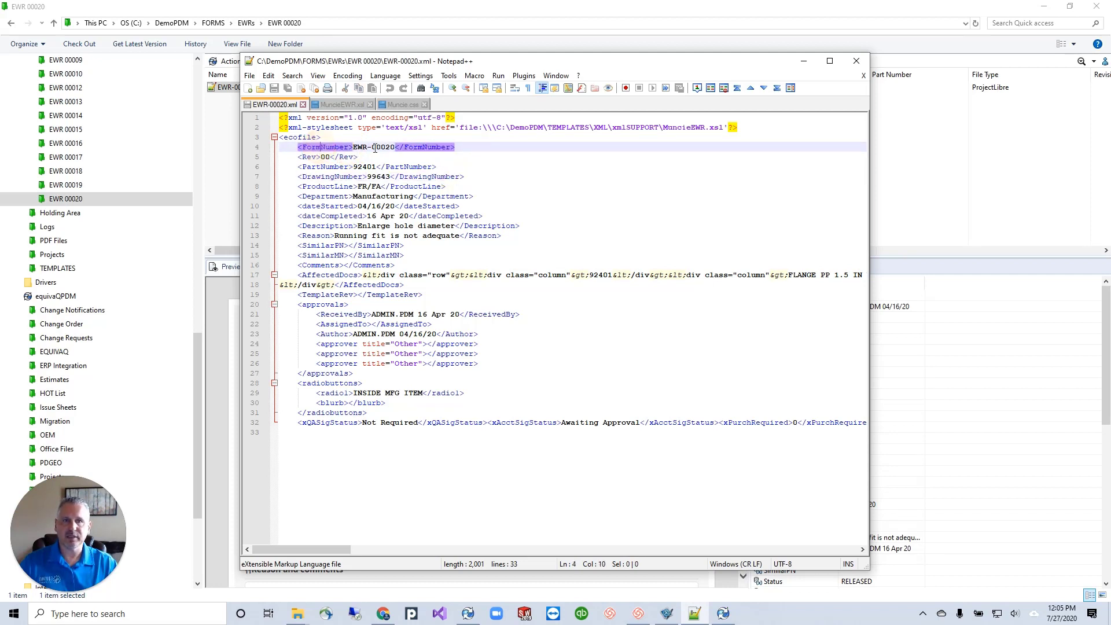
pyautogui.click(308, 157)
pyautogui.click(349, 158)
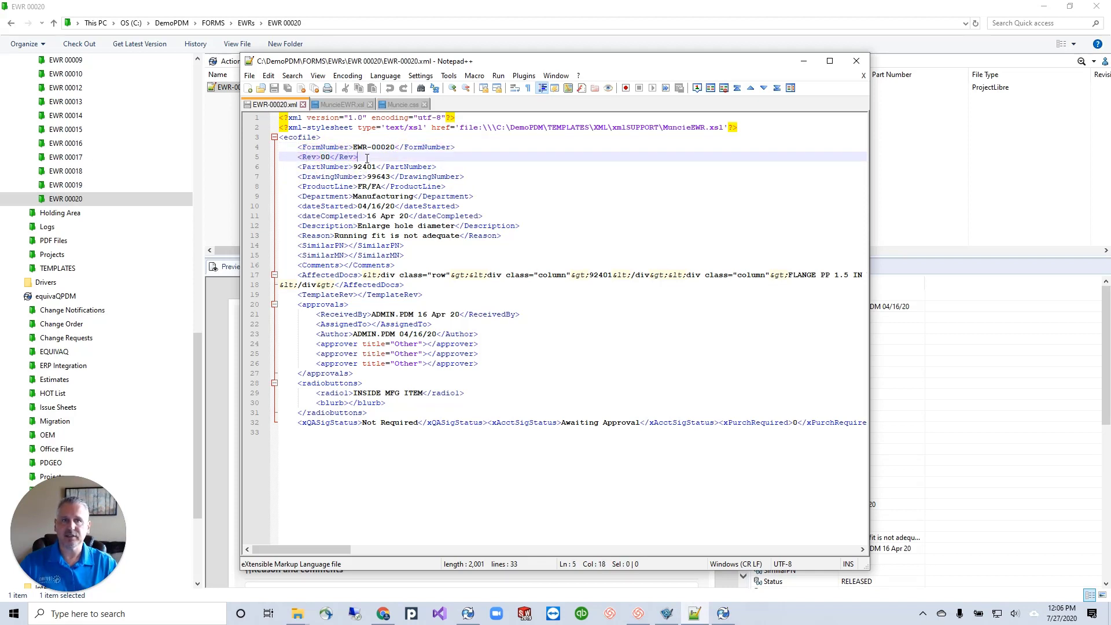
pyautogui.click(415, 167)
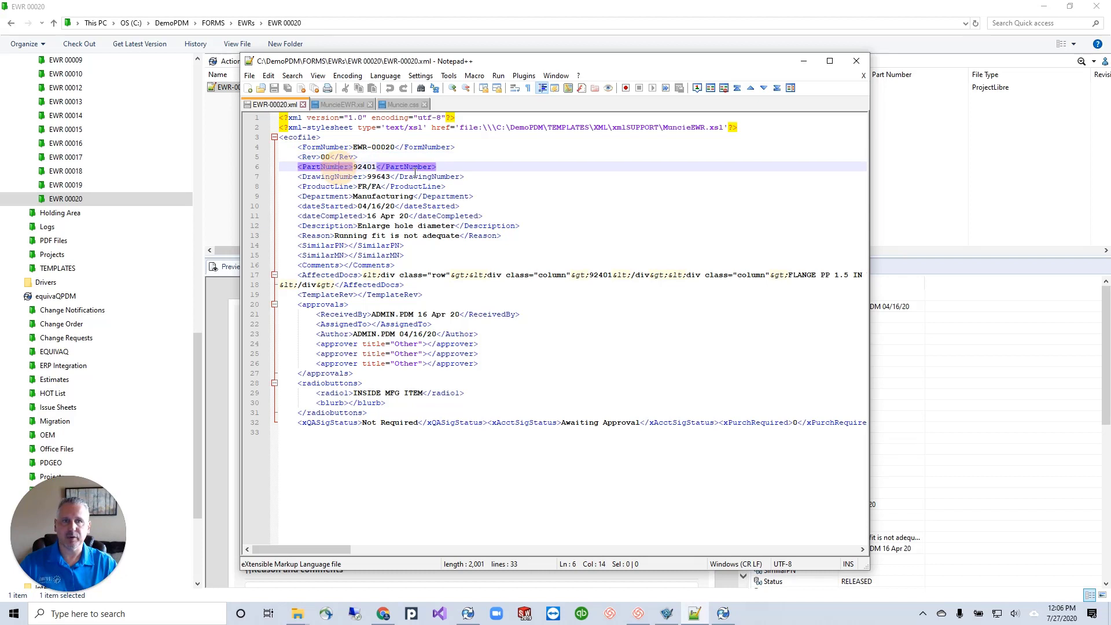
pyautogui.click(471, 167)
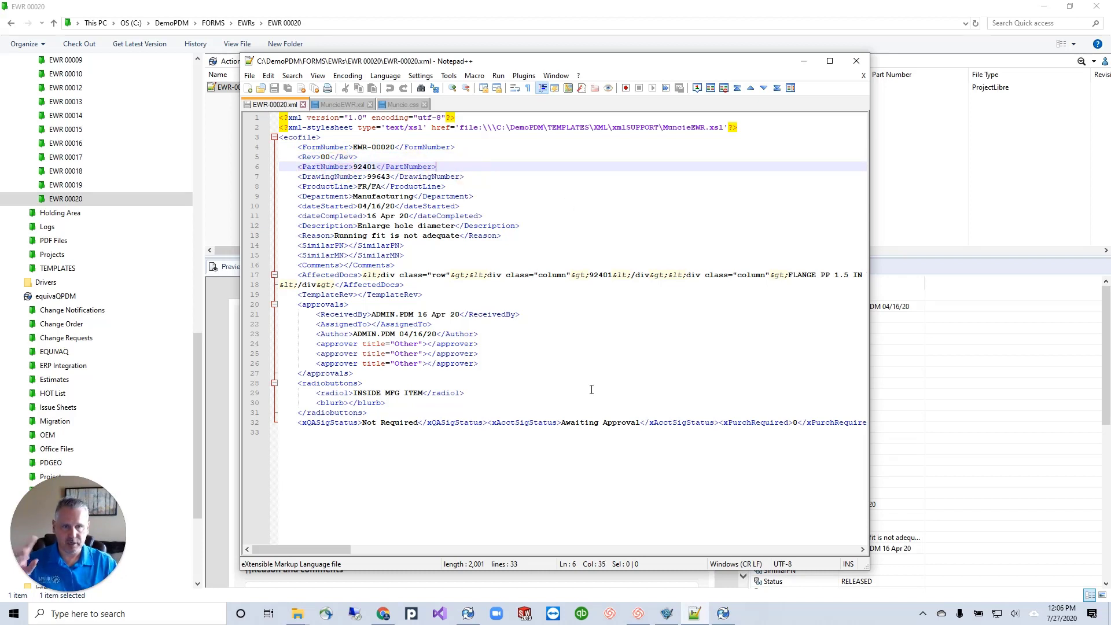
# Step: In the Card Editor, select the EWR Number (FormNumber) edit box and open its Variables
pyautogui.click(723, 613)
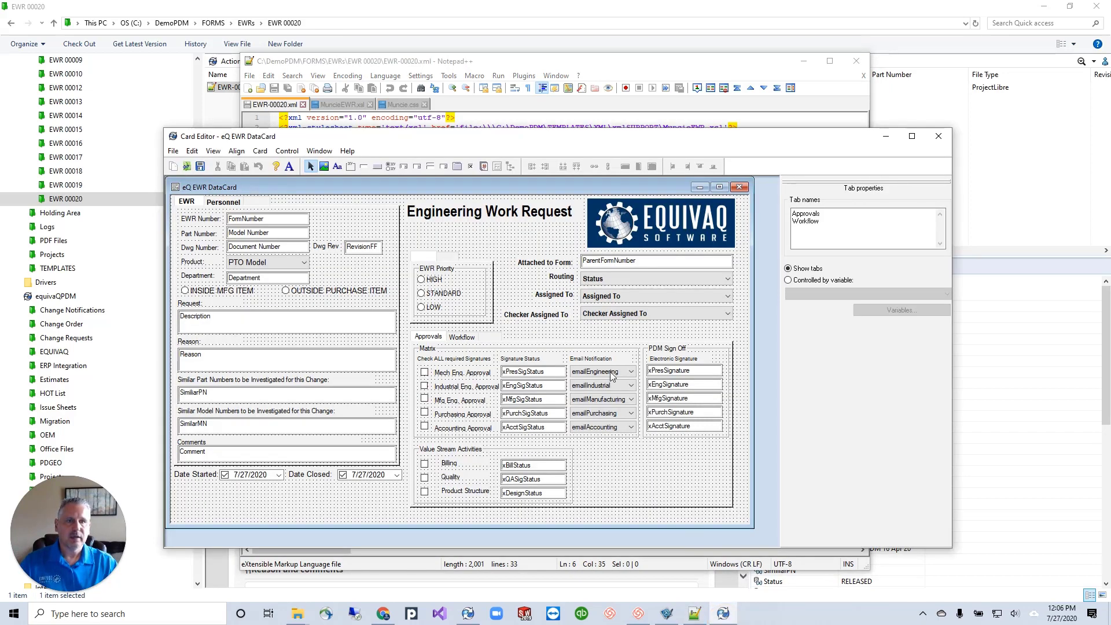
pyautogui.click(256, 218)
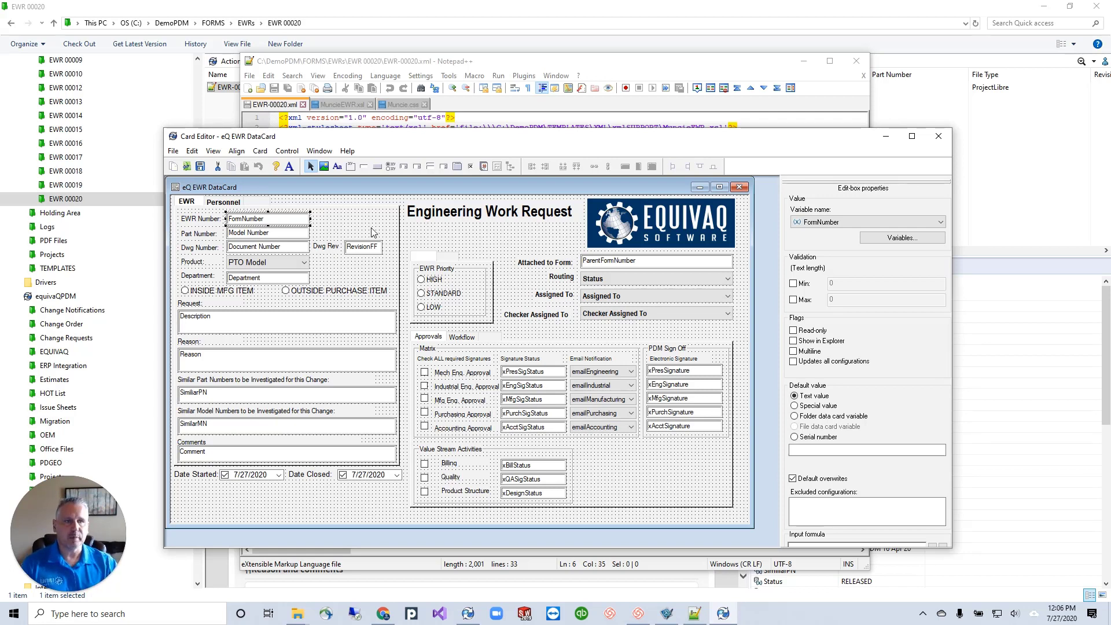
pyautogui.click(884, 244)
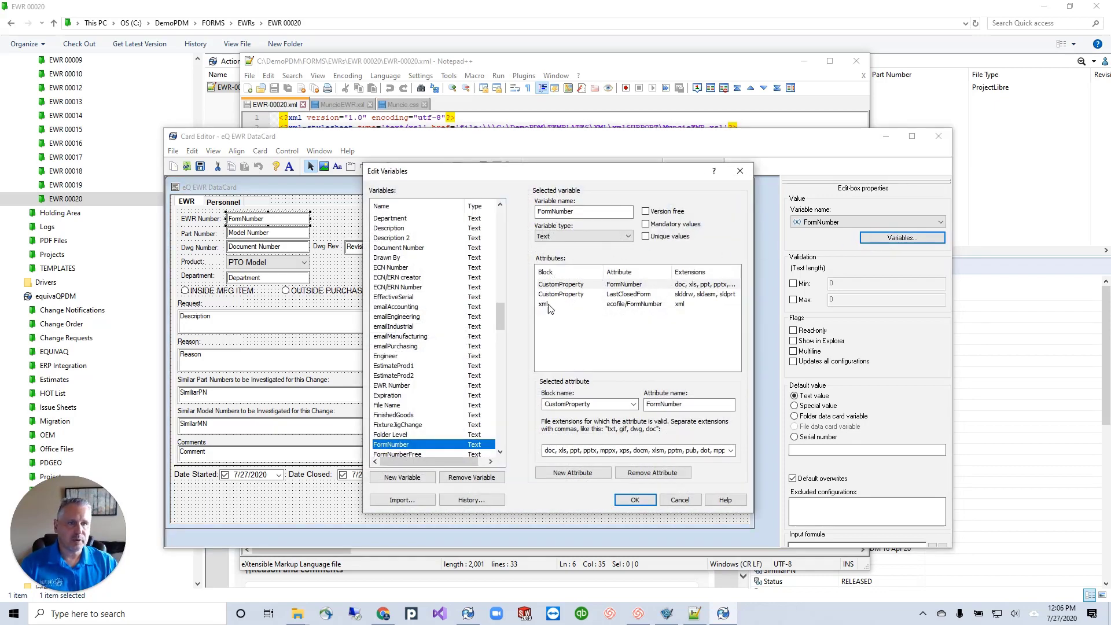
# Step: Inspect FormNumber's attributes, confirming the xml block maps to ecofile/FormNumber
pyautogui.click(556, 284)
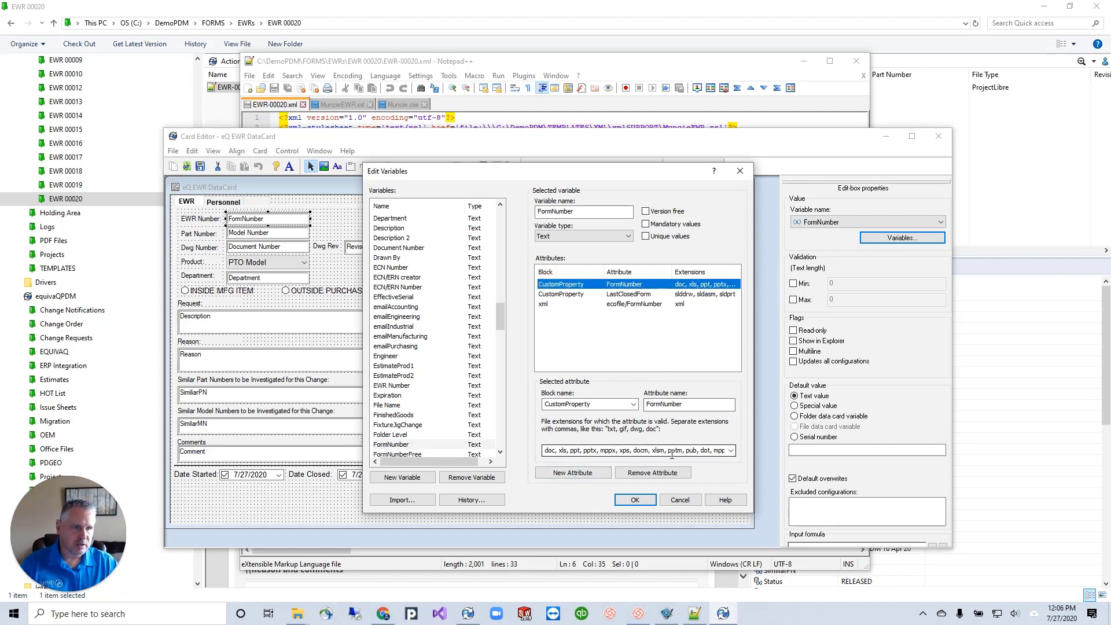
pyautogui.click(612, 294)
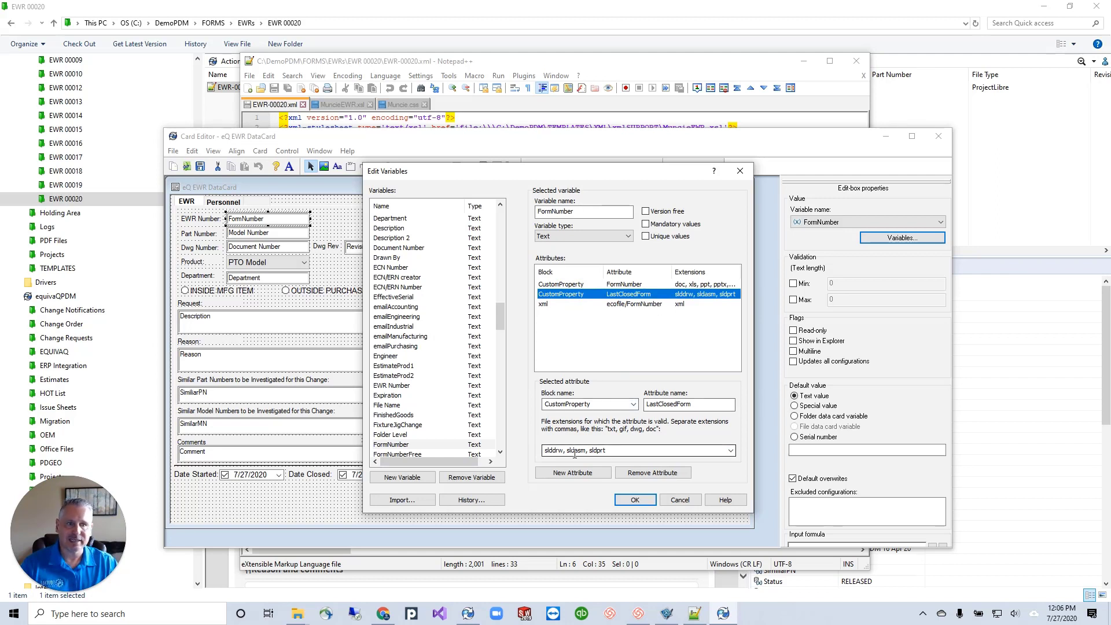
pyautogui.doubleClick(688, 405)
pyautogui.doubleClick(584, 212)
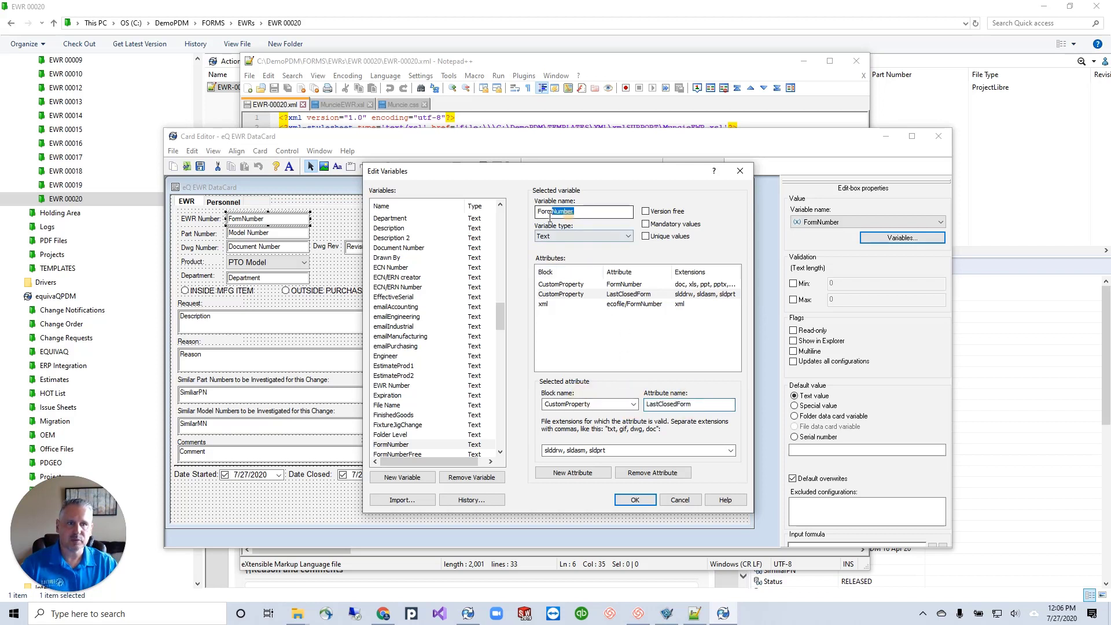
pyautogui.click(543, 306)
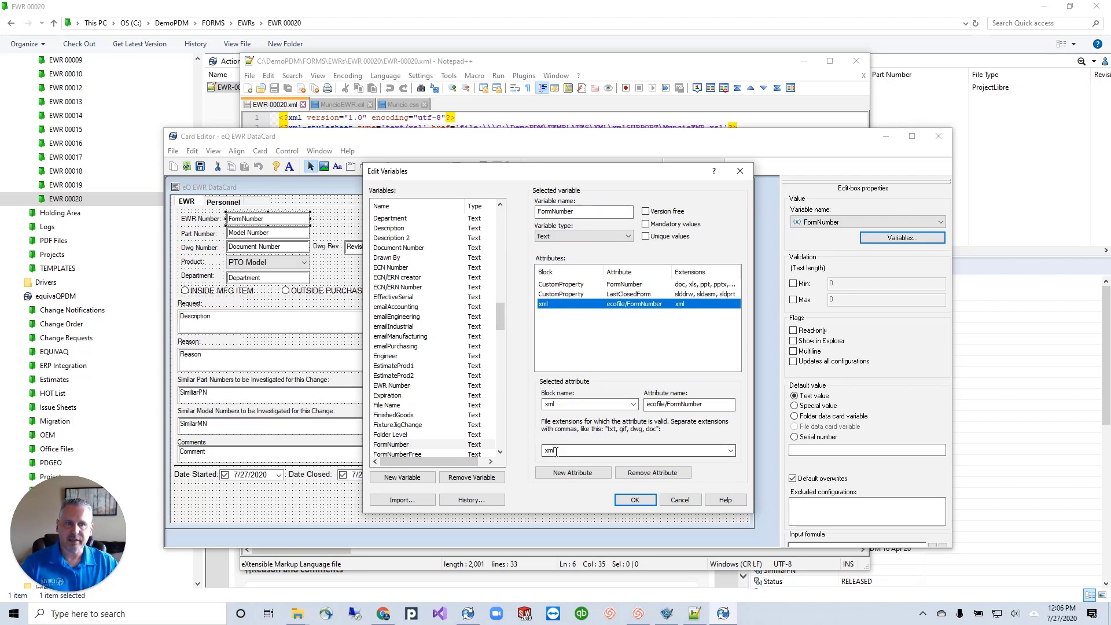
pyautogui.click(633, 404)
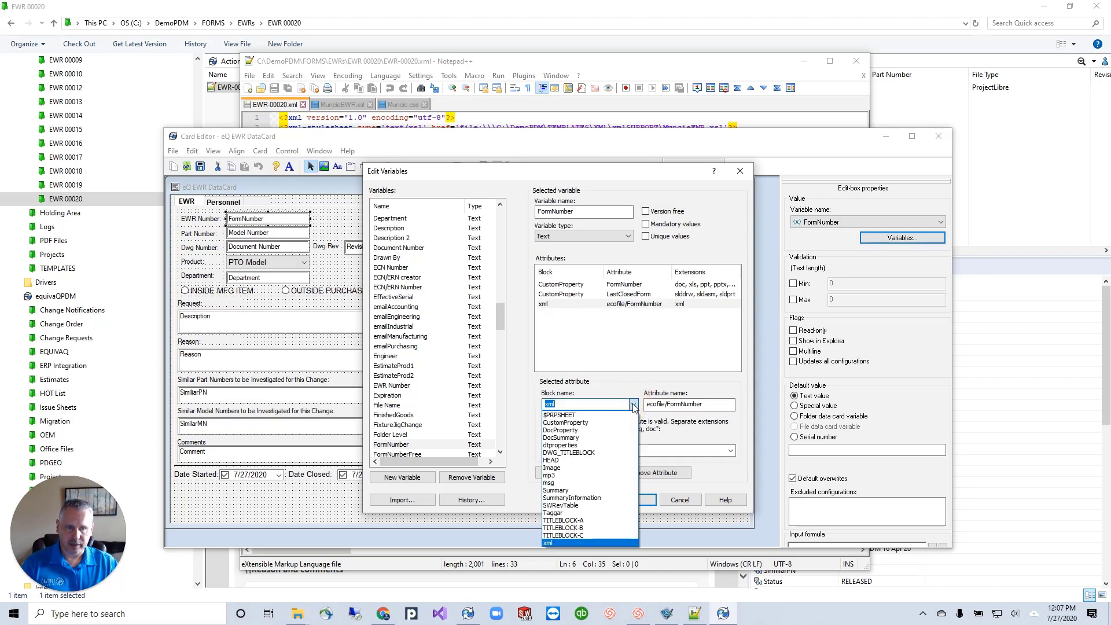
pyautogui.click(633, 404)
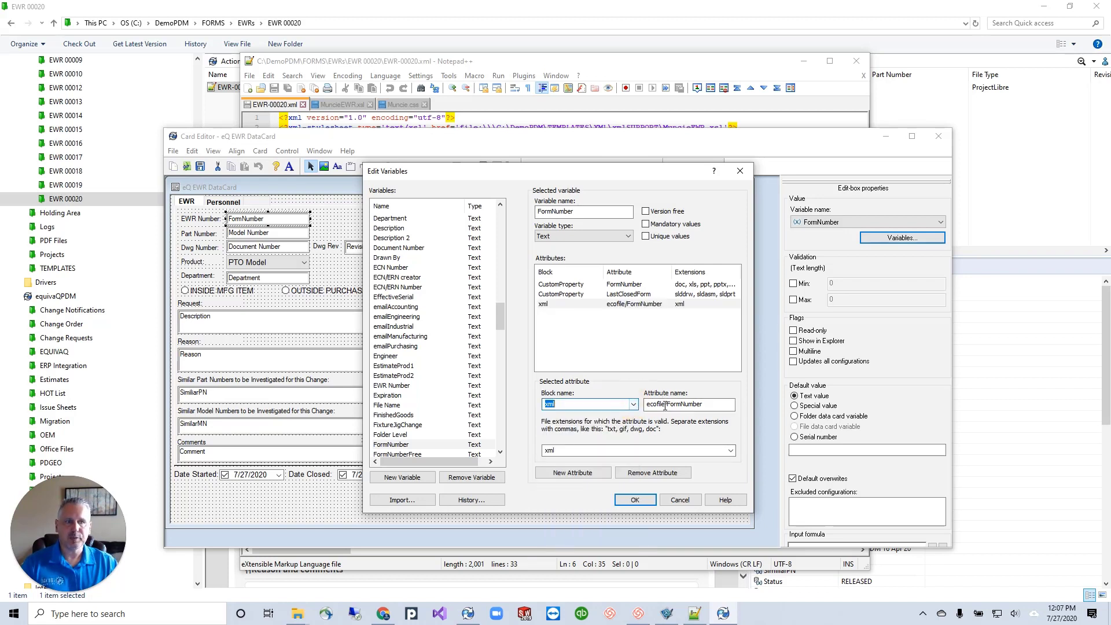
pyautogui.moveTo(665, 404); pyautogui.dragTo(625, 403)
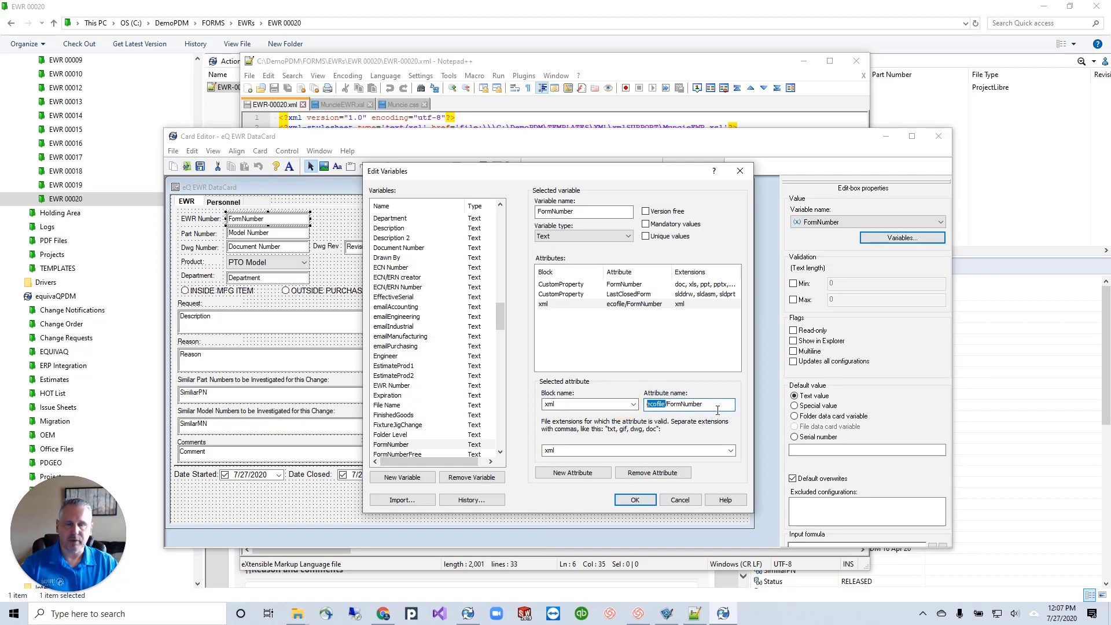
# Step: In EWR-00020.xml, highlight the ecofile root and FormNumber element names
pyautogui.click(503, 62)
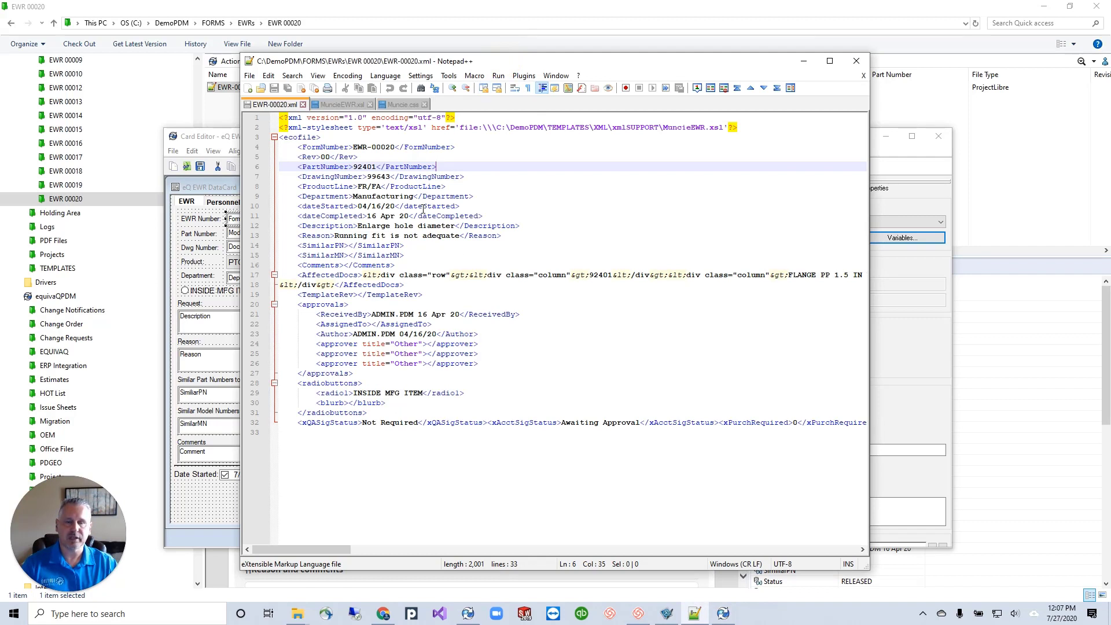
pyautogui.doubleClick(307, 137)
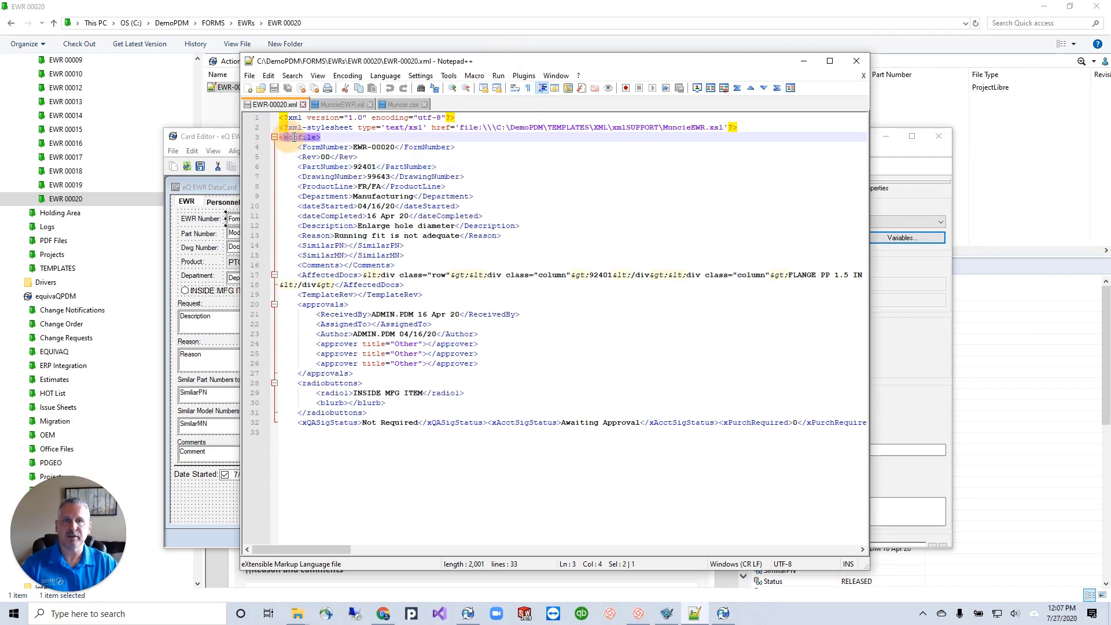
pyautogui.doubleClick(324, 147)
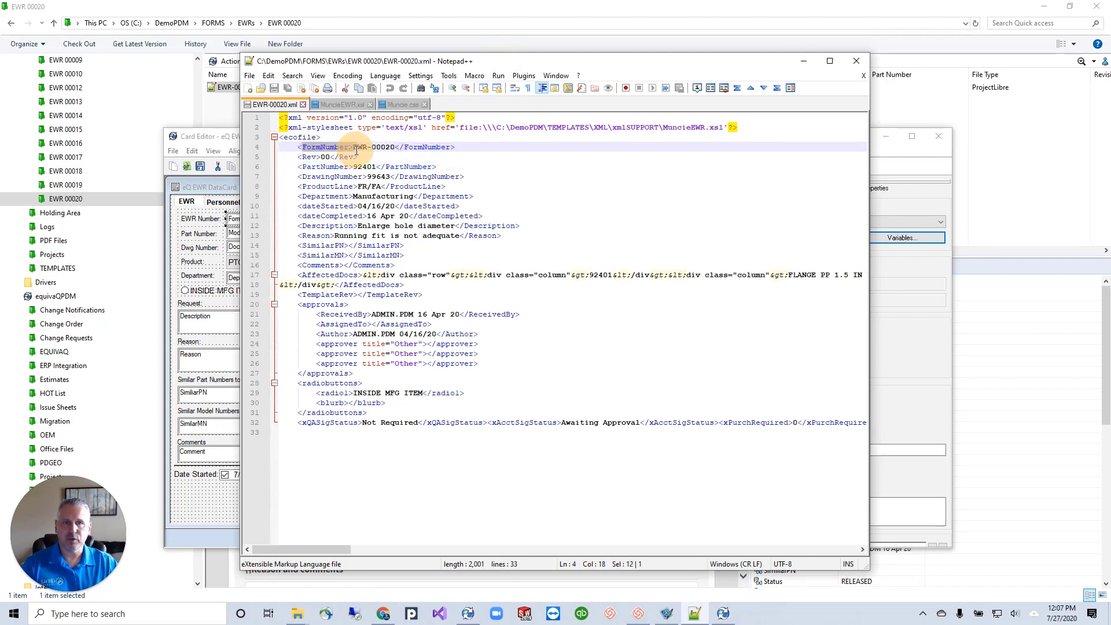
pyautogui.doubleClick(306, 137)
# Step: Reopen Edit Variables and review the FormNumber variable's ecofile/FormNumber attribute path
pyautogui.click(913, 384)
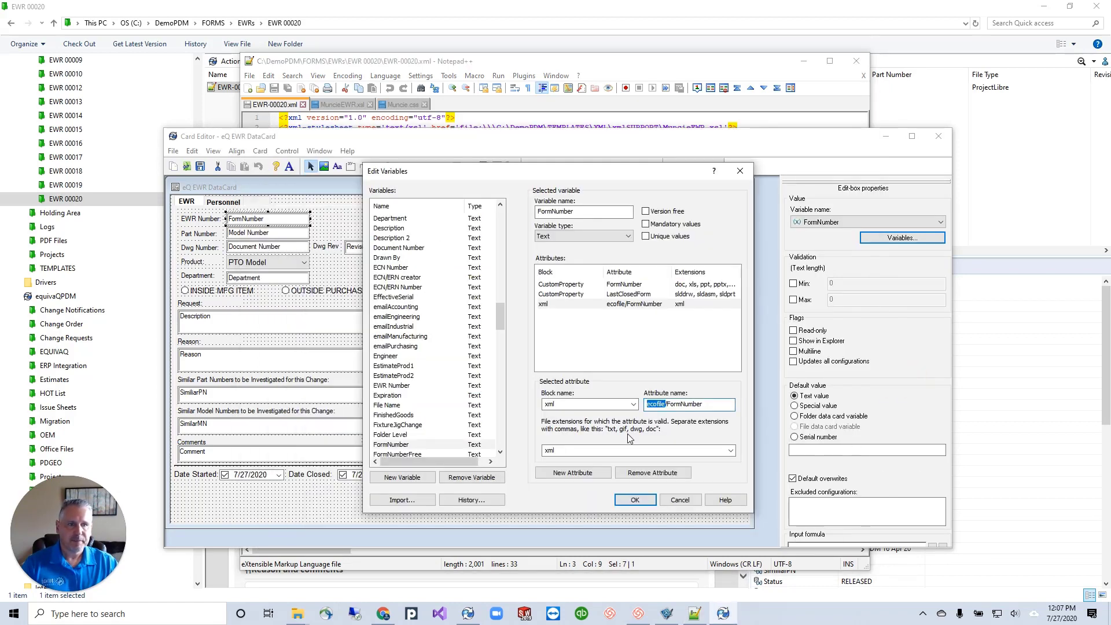
pyautogui.click(708, 404)
pyautogui.doubleClick(678, 404)
pyautogui.click(699, 409)
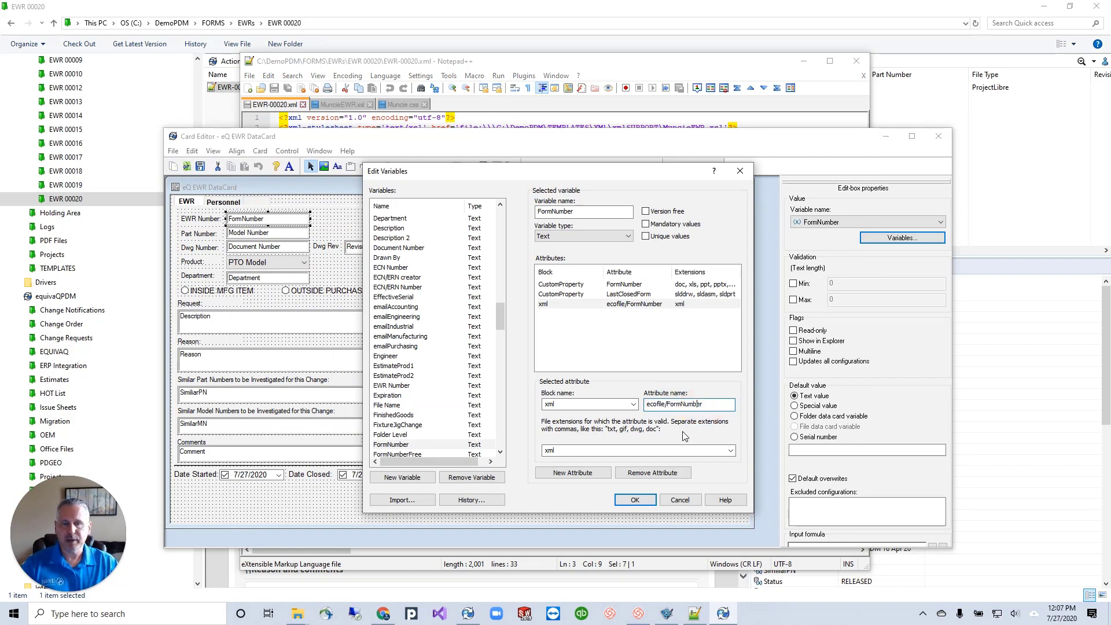
# Step: Move the dialog aside and show that RevisionFF maps to ecofile/Rev, then return to the XML source
pyautogui.moveTo(503, 317); pyautogui.dragTo(497, 383)
pyautogui.moveTo(453, 175); pyautogui.dragTo(565, 175)
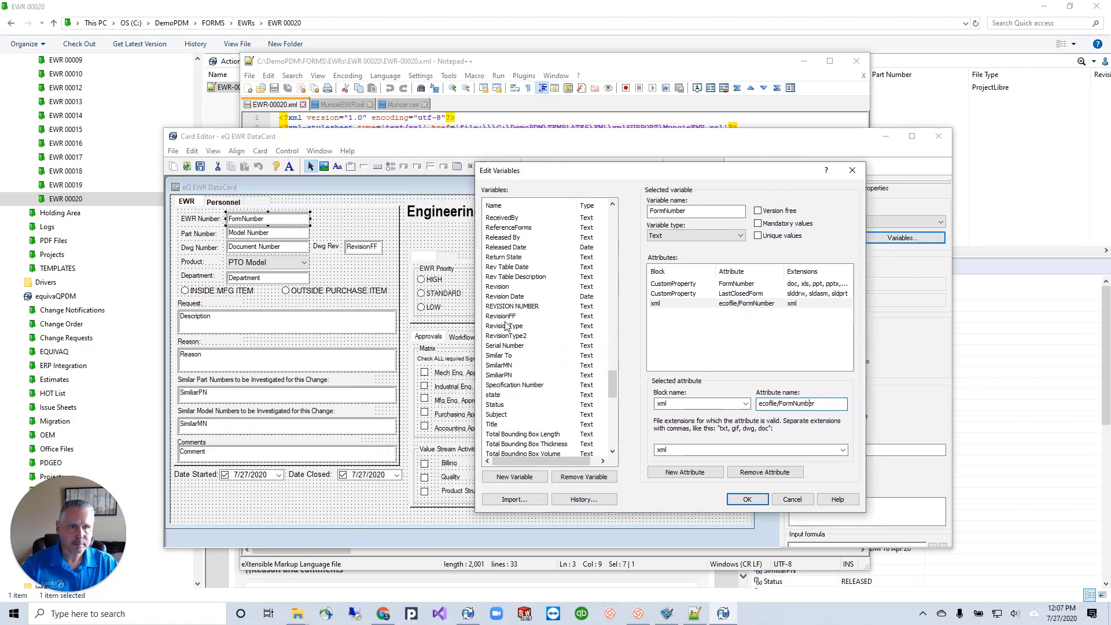
pyautogui.click(501, 316)
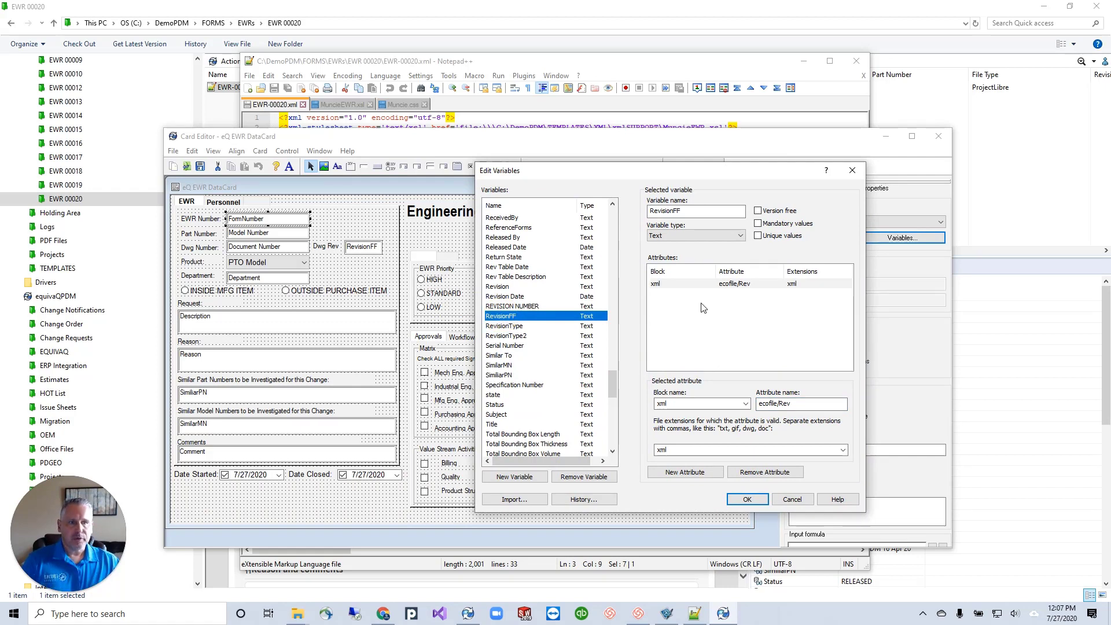
pyautogui.doubleClick(663, 211)
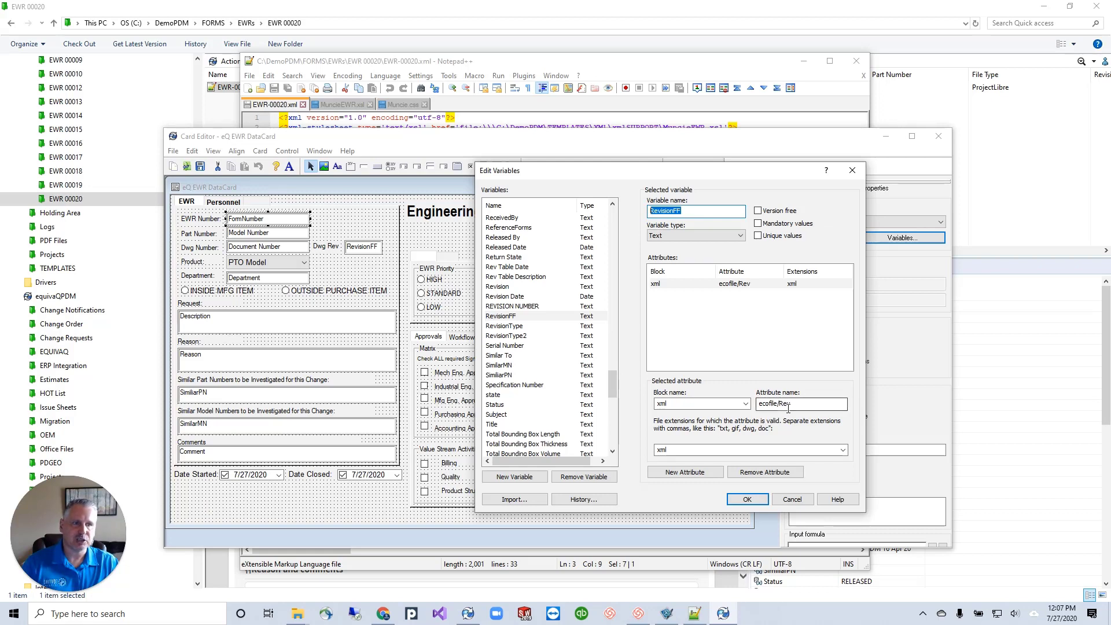
pyautogui.click(507, 64)
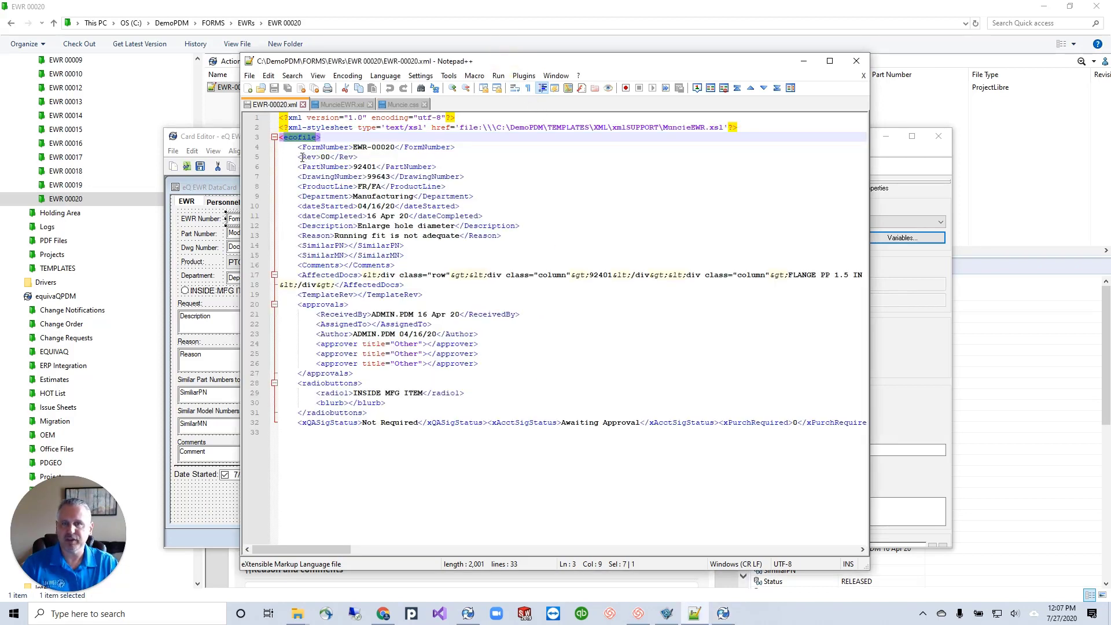
# Step: Bring Edit Variables back up, showing RevisionFF mapped to xml attribute ecofile/Rev
pyautogui.click(889, 152)
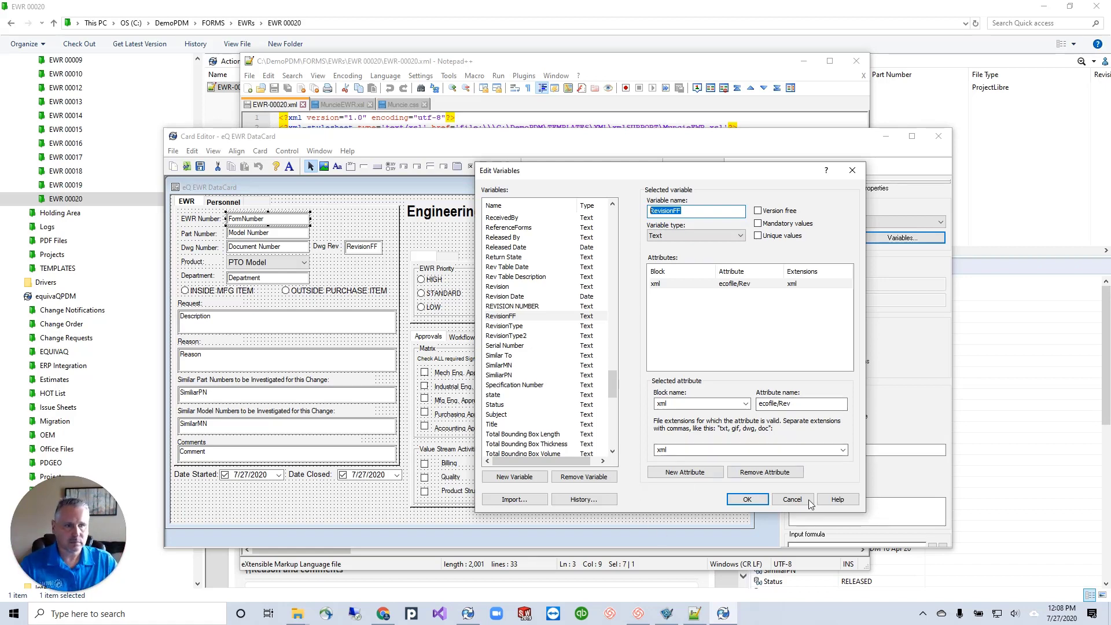
# Step: Check the Model Number variable mapping, then cancel Edit Variables back to the EWR card layout
pyautogui.scroll(2, 588, 412)
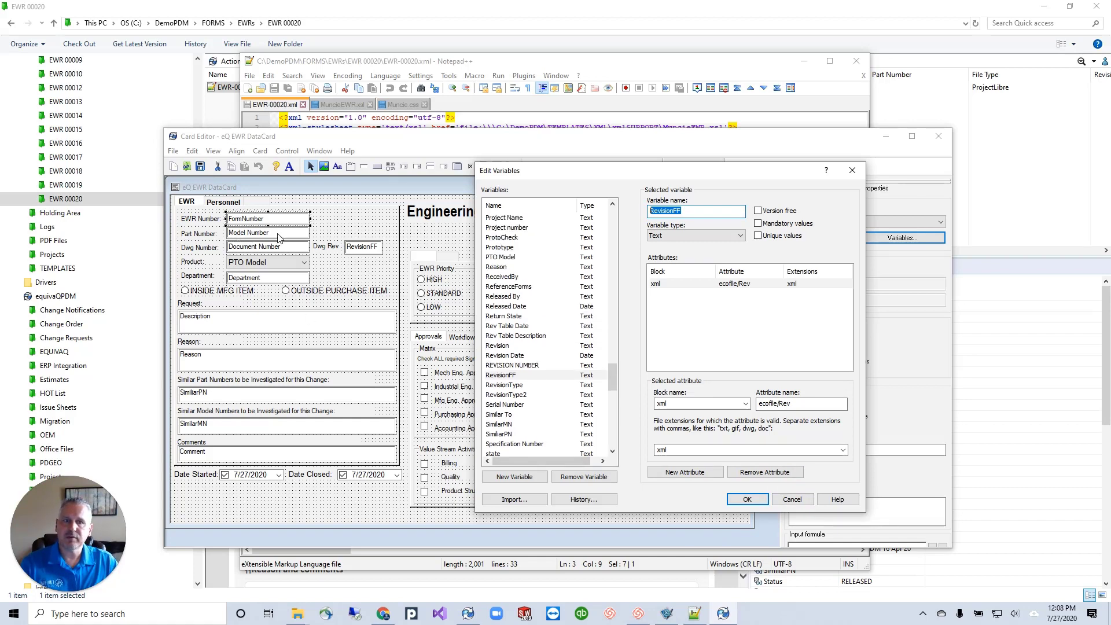
pyautogui.scroll(10, 543, 311)
pyautogui.click(509, 337)
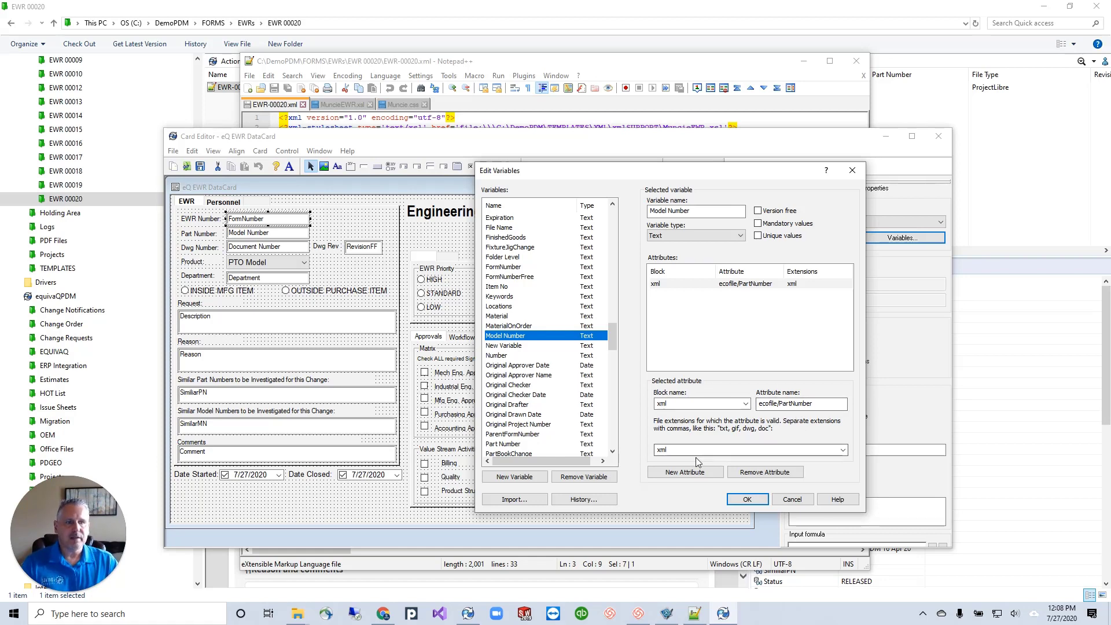
pyautogui.click(794, 500)
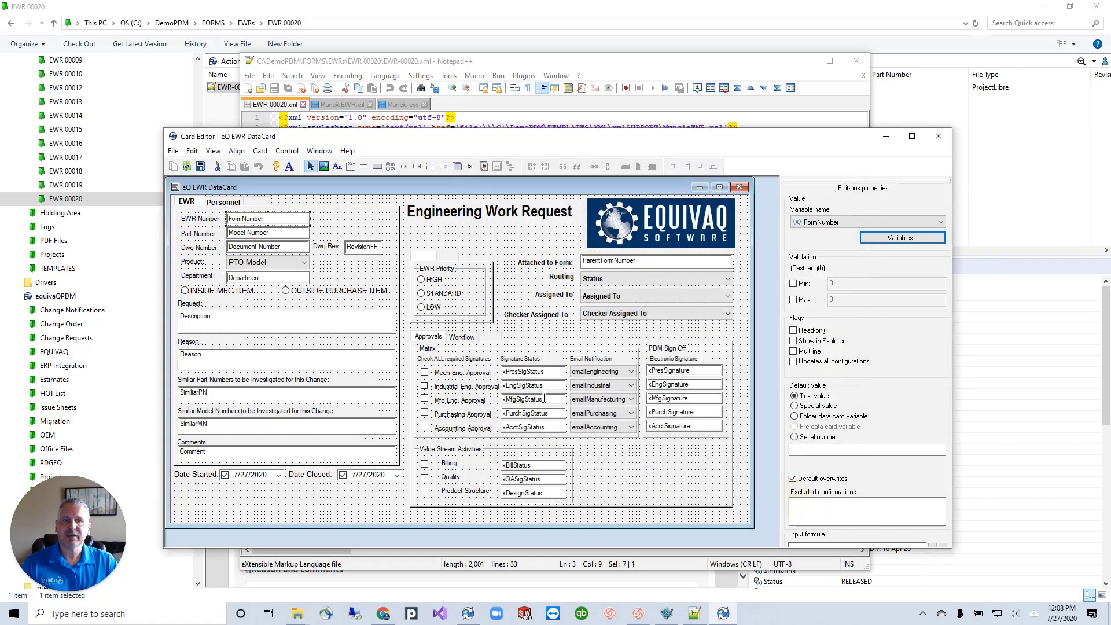
# Step: Compare the EWR-00020 preview's Type with EWR-00020.xml, ending on the XML in Notepad++
pyautogui.click(519, 118)
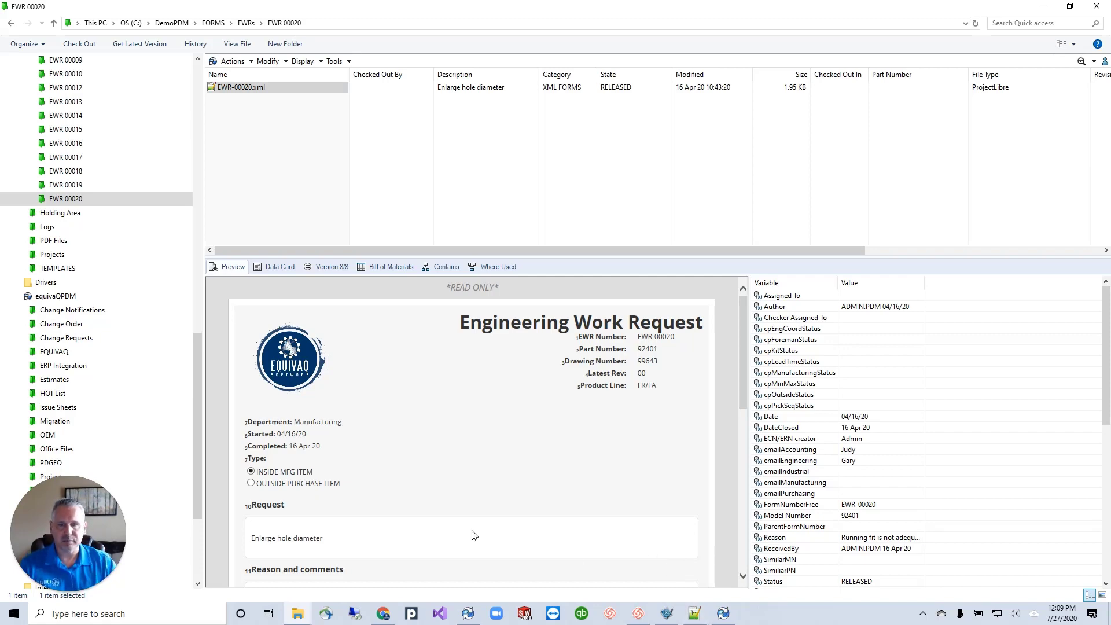
pyautogui.click(695, 618)
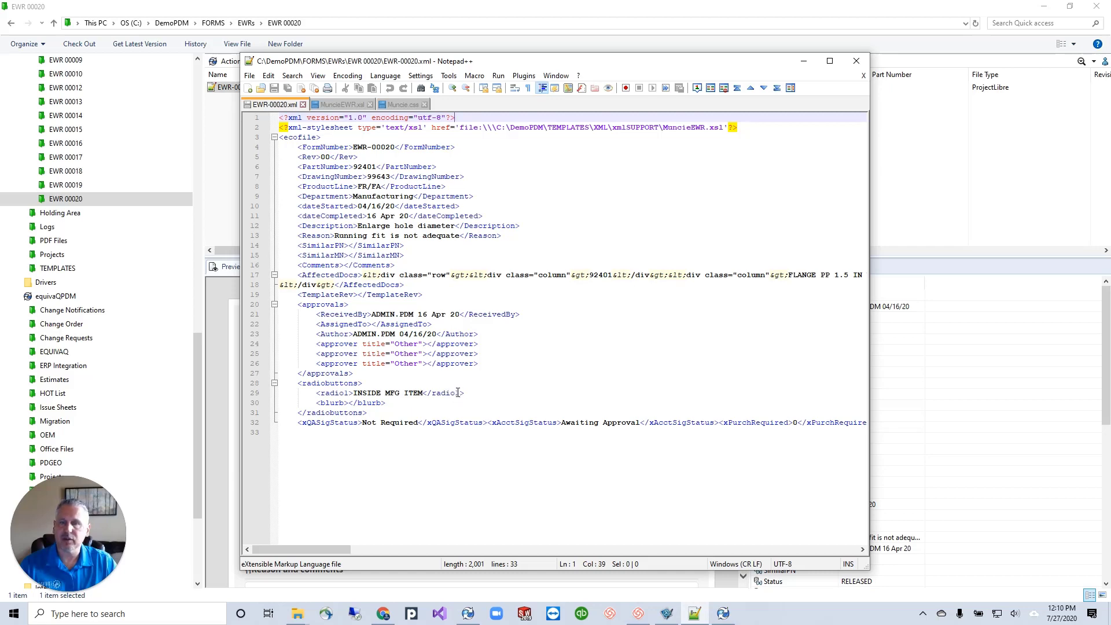
# Step: Confirm INSIDE MFG ITEM binds to Type, whose xml attribute is ecofile/radiobuttons/radio1, then cancel
pyautogui.click(722, 613)
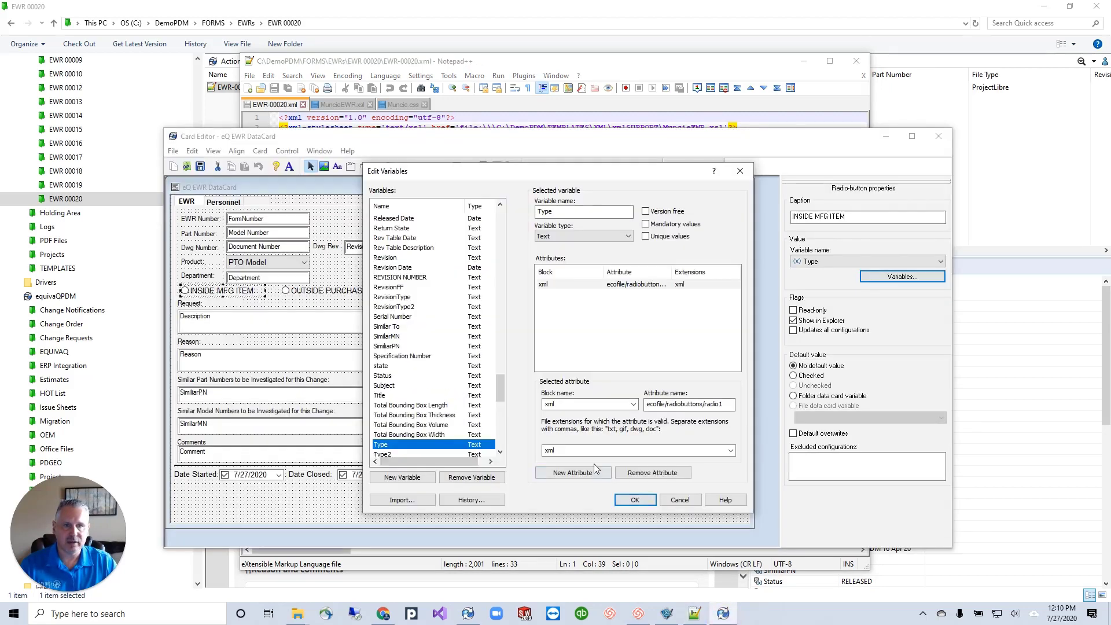
pyautogui.click(681, 501)
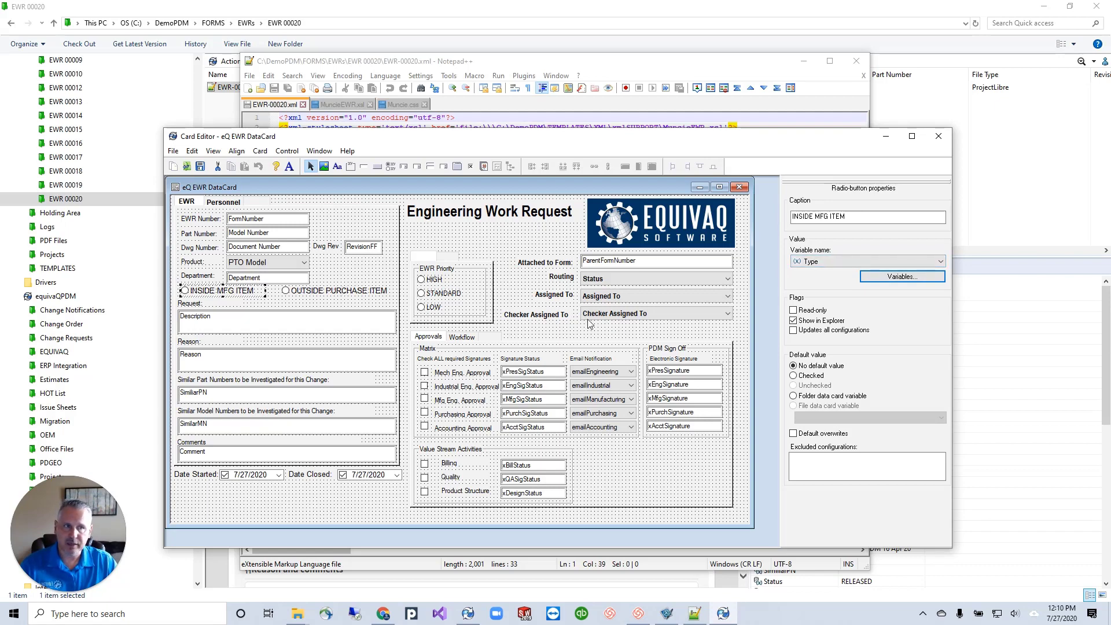
pyautogui.click(900, 277)
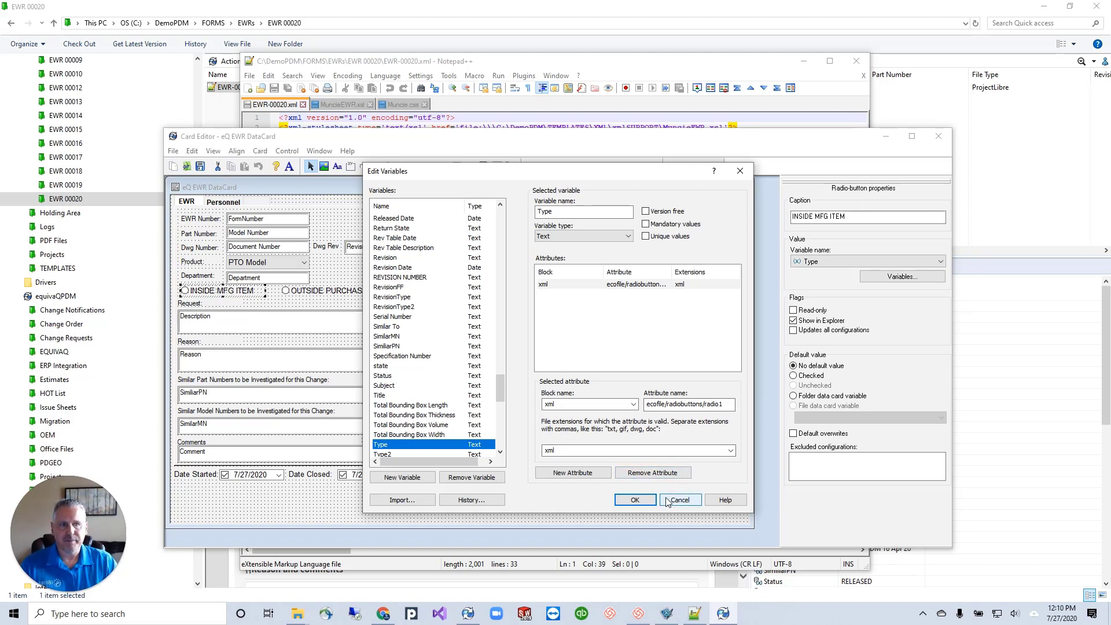
pyautogui.click(303, 512)
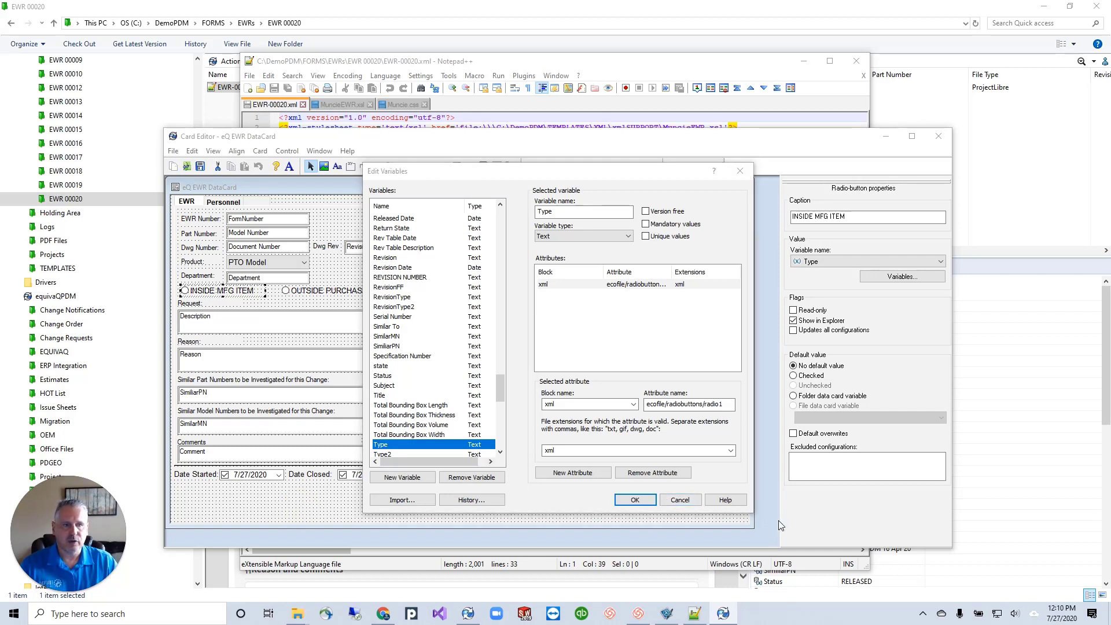
pyautogui.click(679, 500)
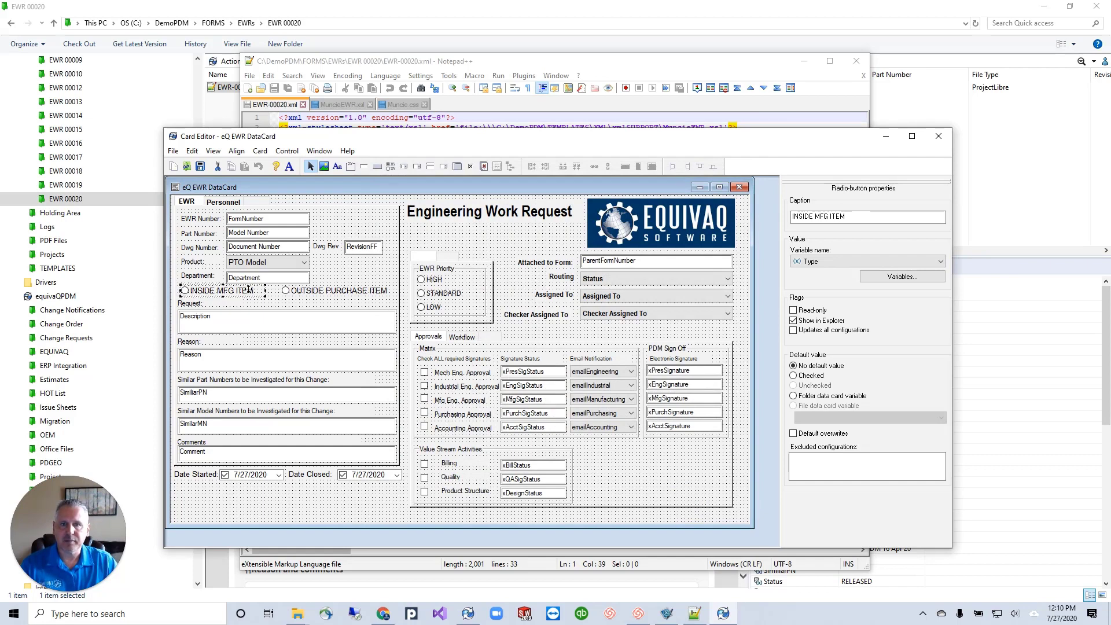
# Step: Inspect the INSIDE MFG ITEM and OUTSIDE PURCHASE ITEM radio buttons' captions and variables
pyautogui.click(310, 293)
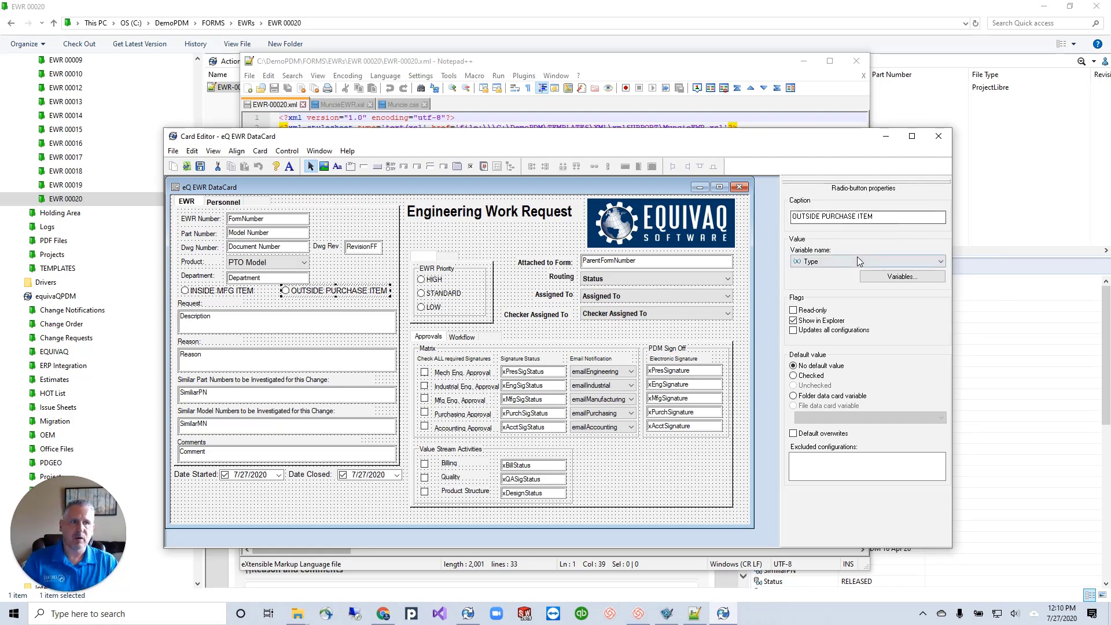
pyautogui.click(220, 295)
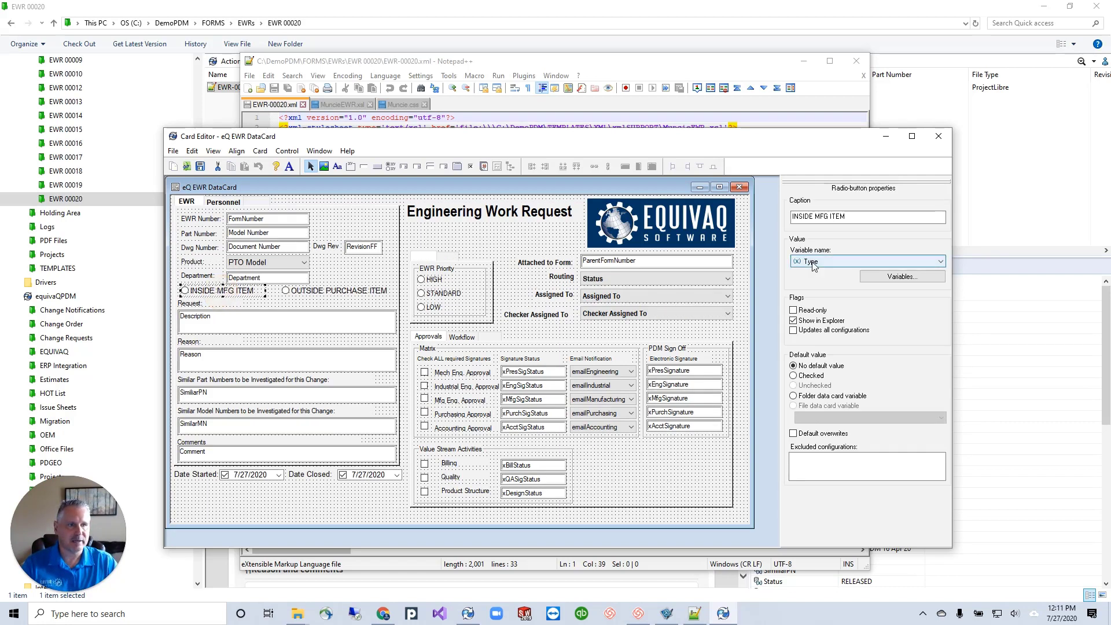
pyautogui.click(349, 291)
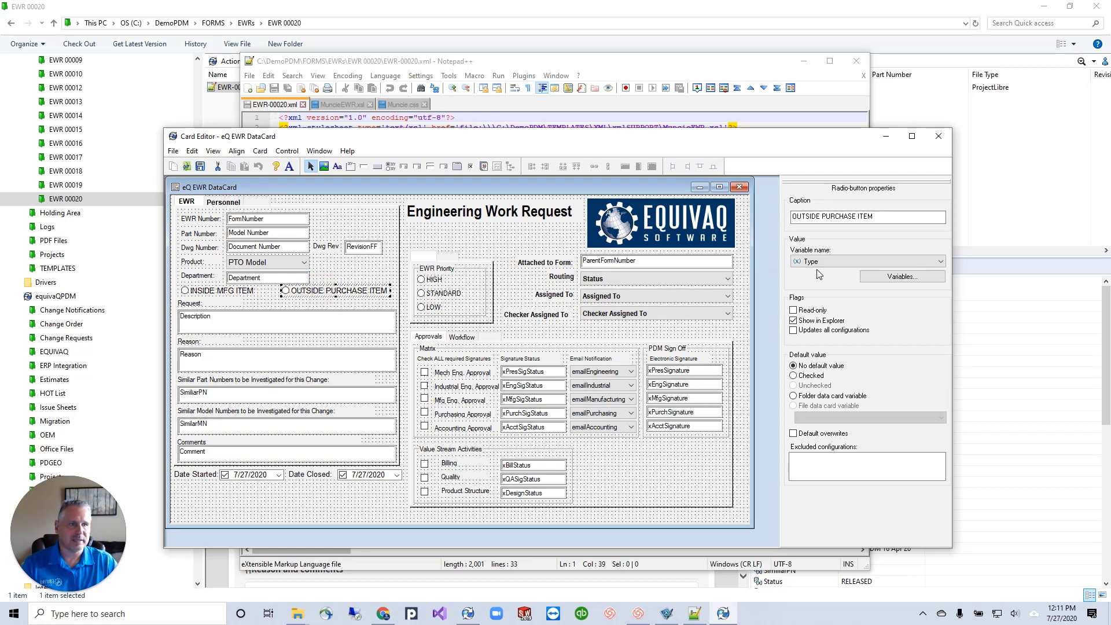
# Step: Inspect the HIGH, STANDARD and LOW EWR Priority options' variables, then switch back to Notepad++
pyautogui.click(483, 284)
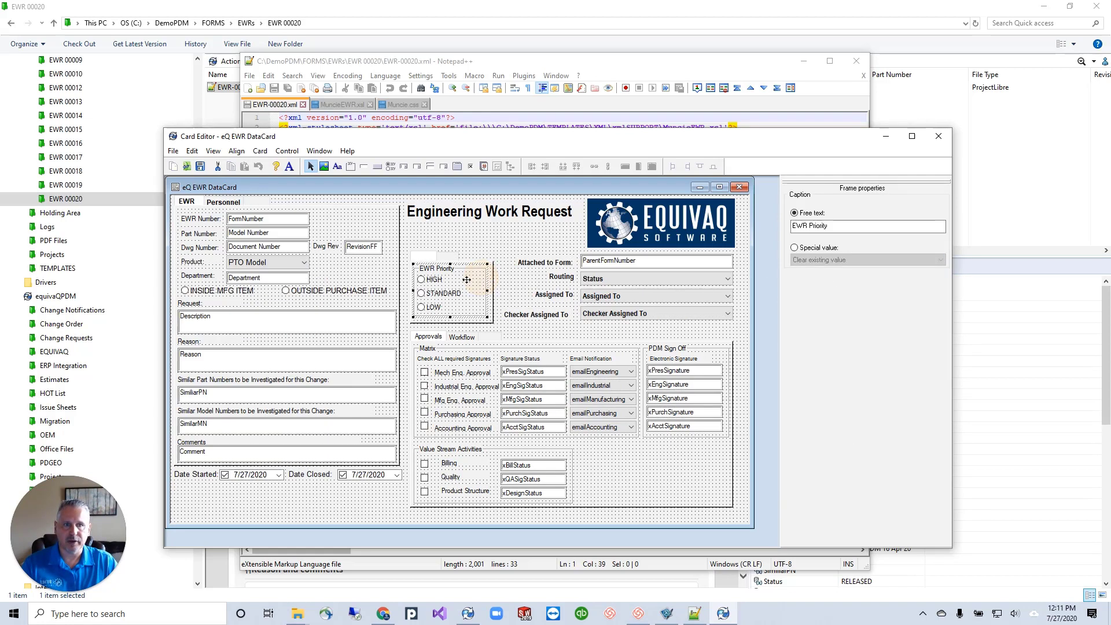
pyautogui.click(433, 279)
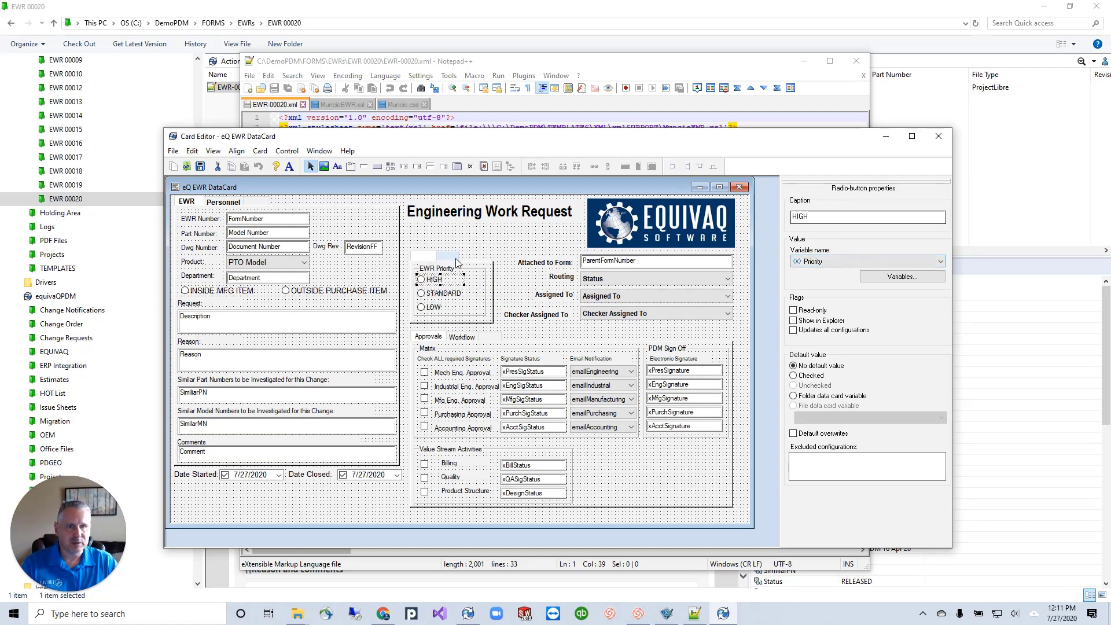
pyautogui.click(442, 293)
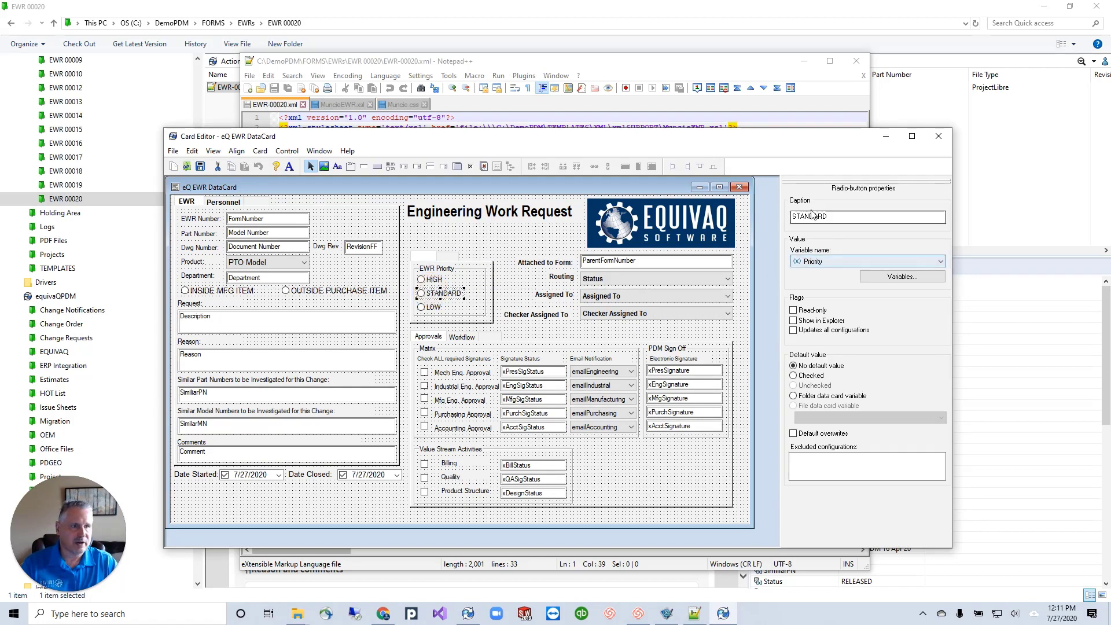
pyautogui.click(434, 307)
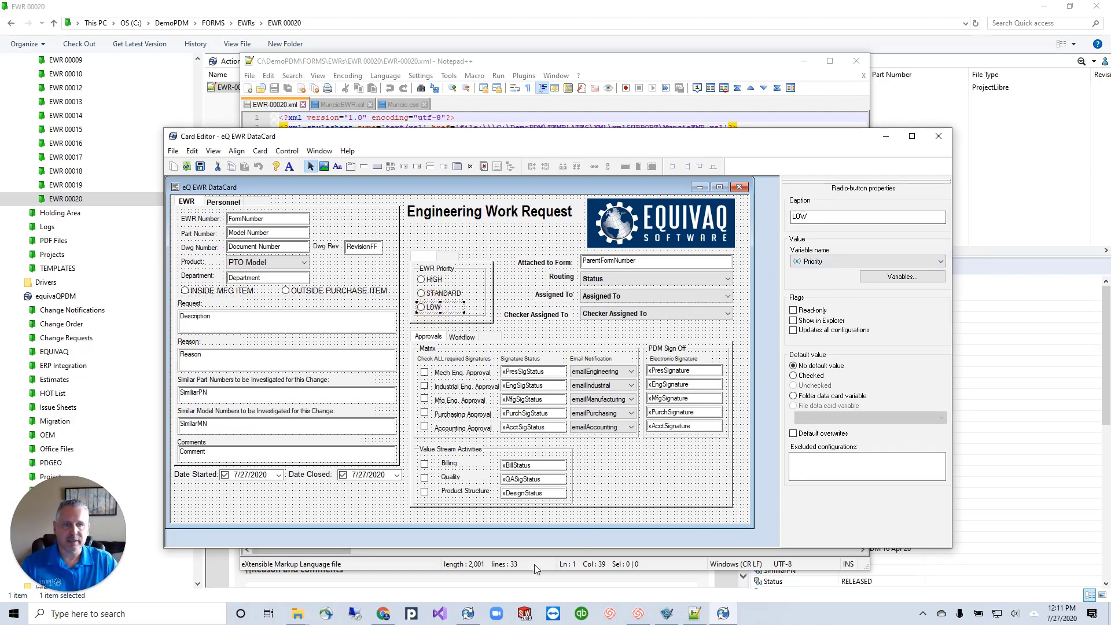
pyautogui.click(227, 579)
# Step: Copy 'radiobuttons' from the XML and find its first use in MuncieEWR.xsl, at line 111
pyautogui.hotkey('alt', 'Tab')
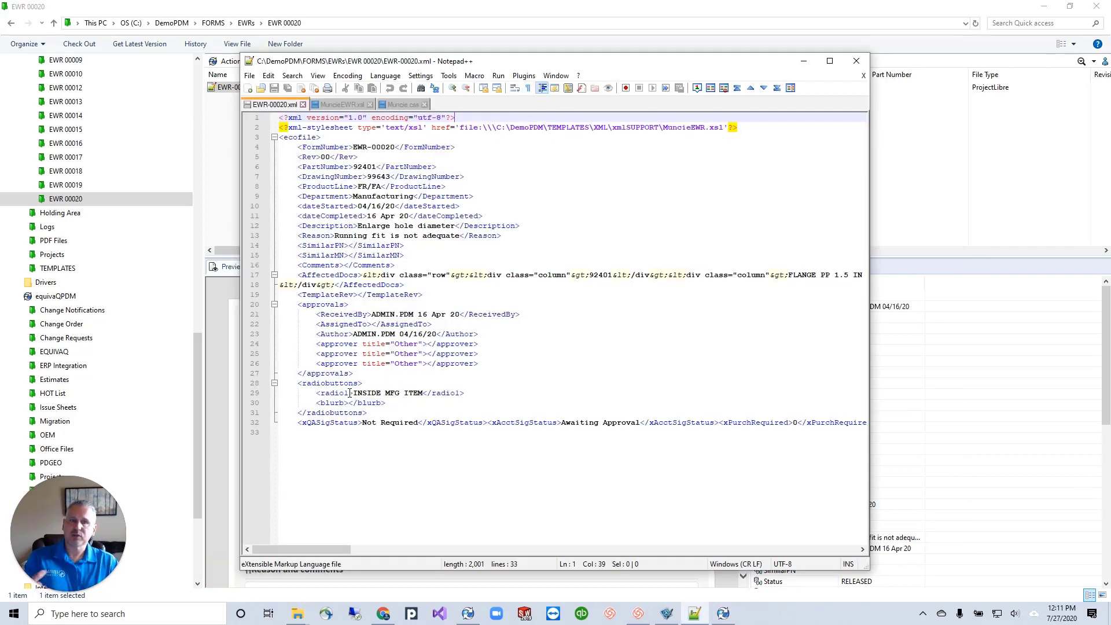
pyautogui.doubleClick(333, 383)
pyautogui.hotkey('ctrl', 'c')
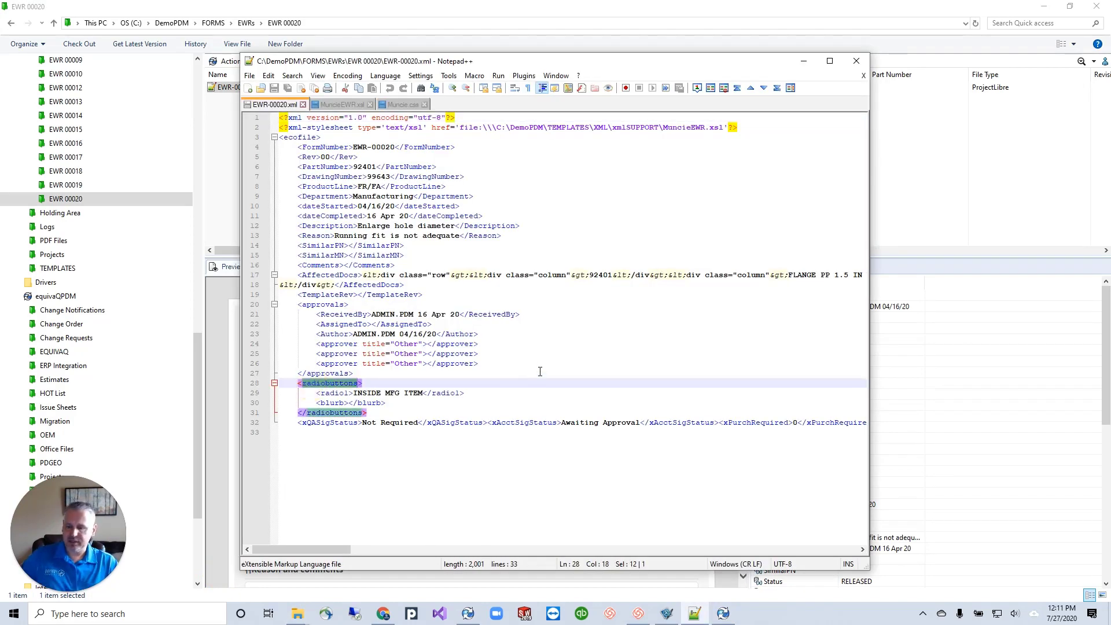
pyautogui.click(344, 104)
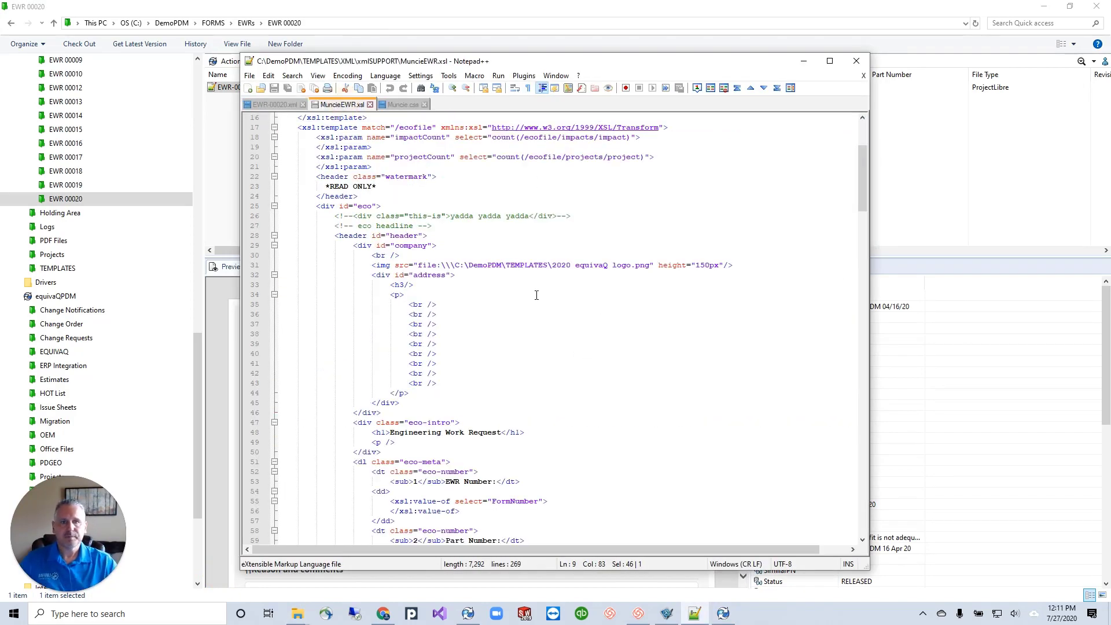
pyautogui.hotkey('ctrl', 'f')
pyautogui.hotkey('ctrl', 'v')
pyautogui.press('Return')
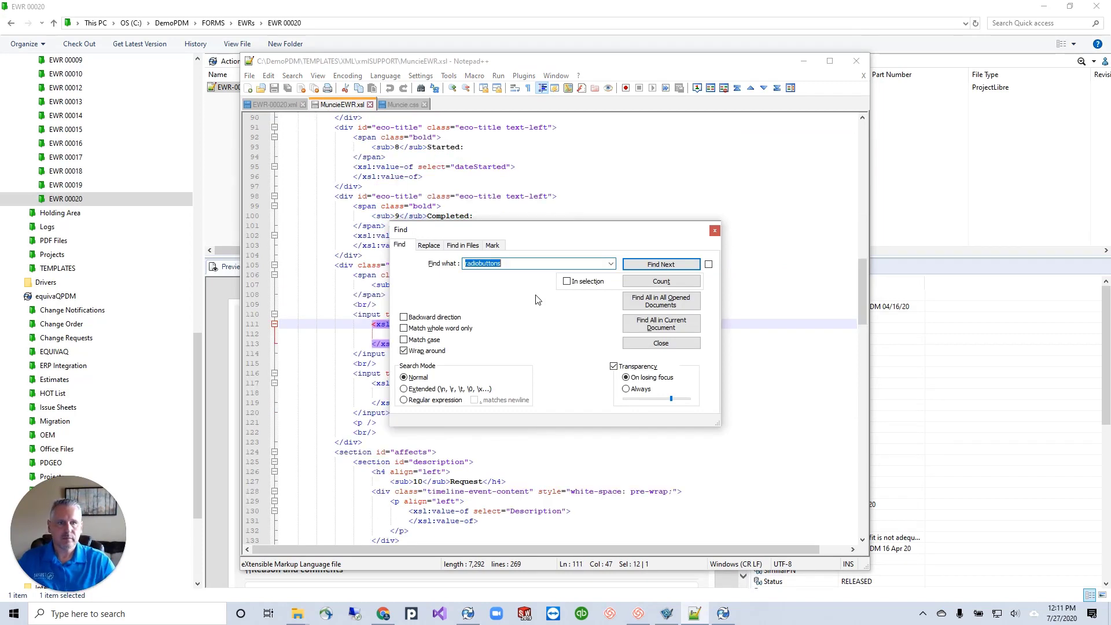
pyautogui.press('Escape')
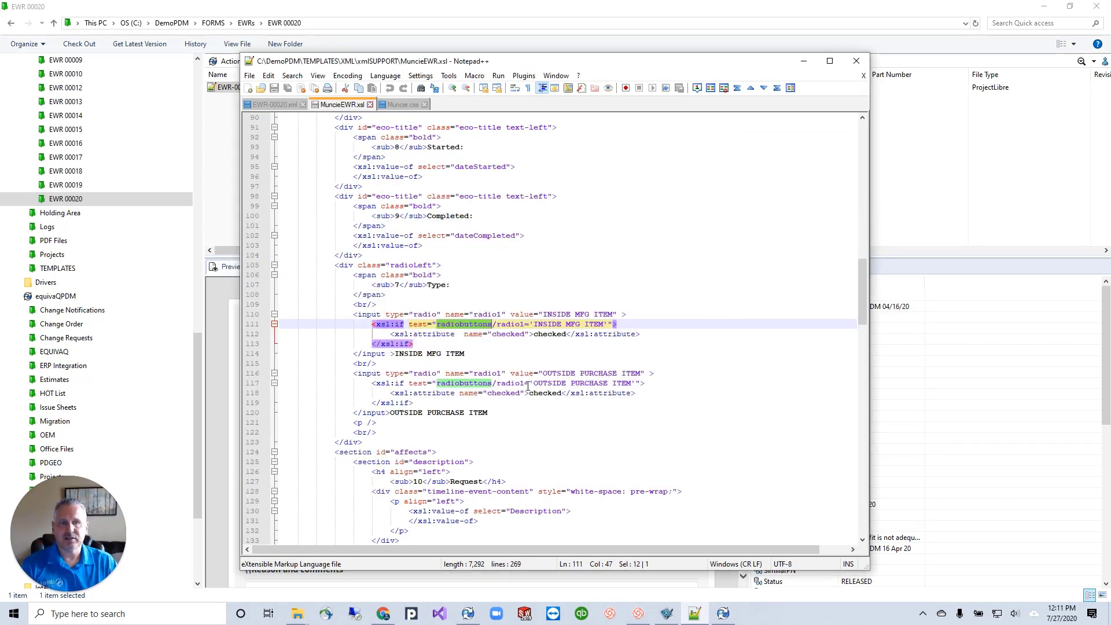
# Step: Examine line 111's xsl:if test on the radiobuttons path and highlight every 'checked' occurrence
pyautogui.click(505, 349)
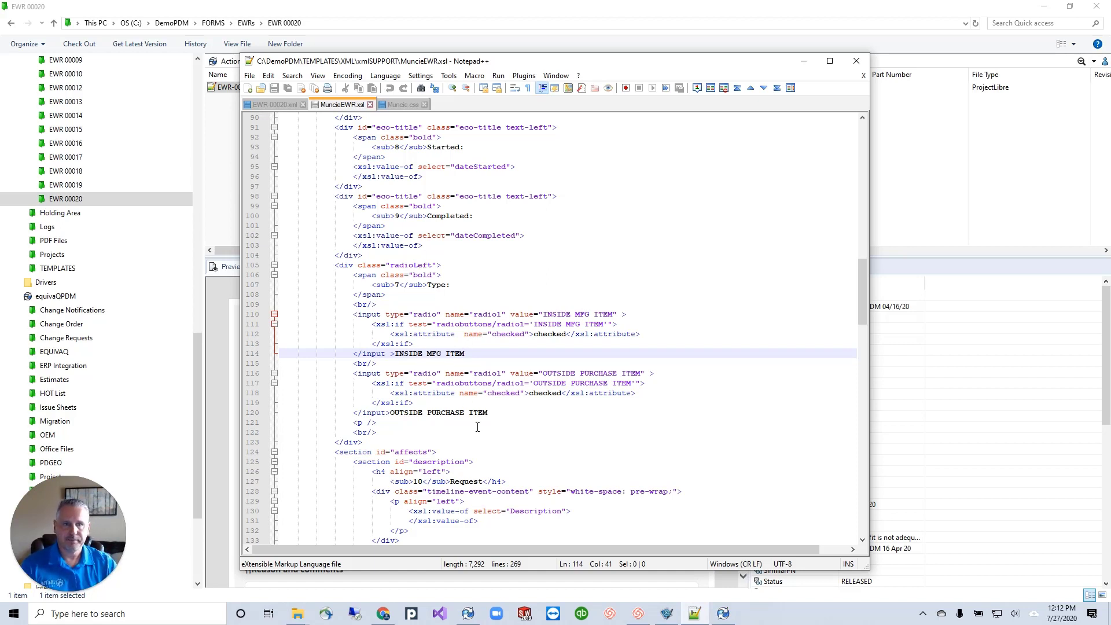
pyautogui.click(438, 324)
pyautogui.doubleClick(417, 325)
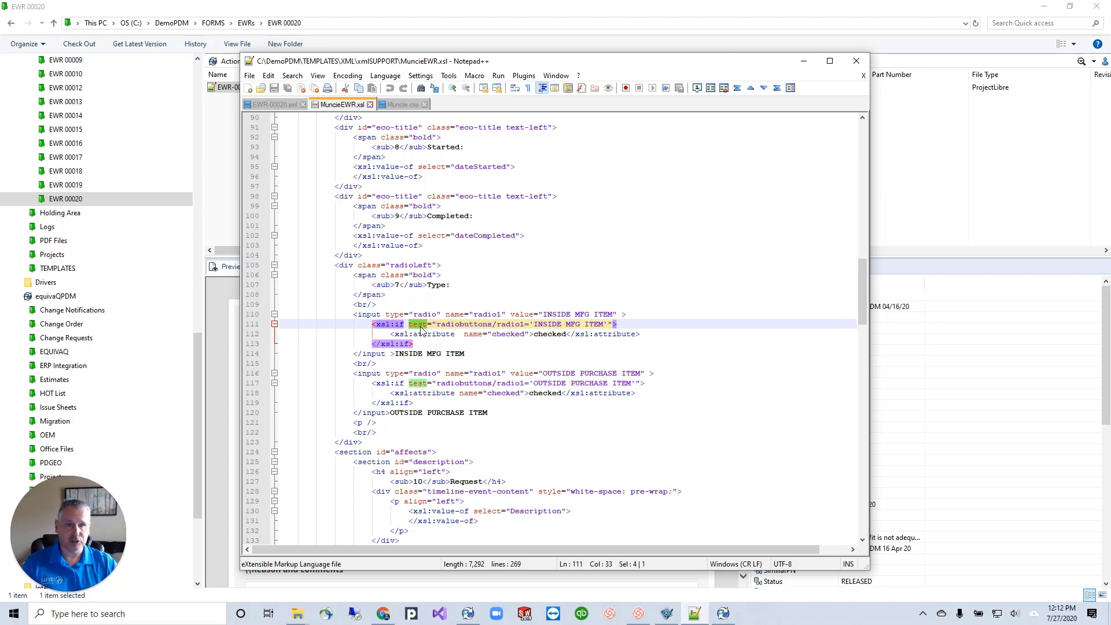
pyautogui.moveTo(437, 324); pyautogui.dragTo(614, 325)
pyautogui.doubleClick(545, 334)
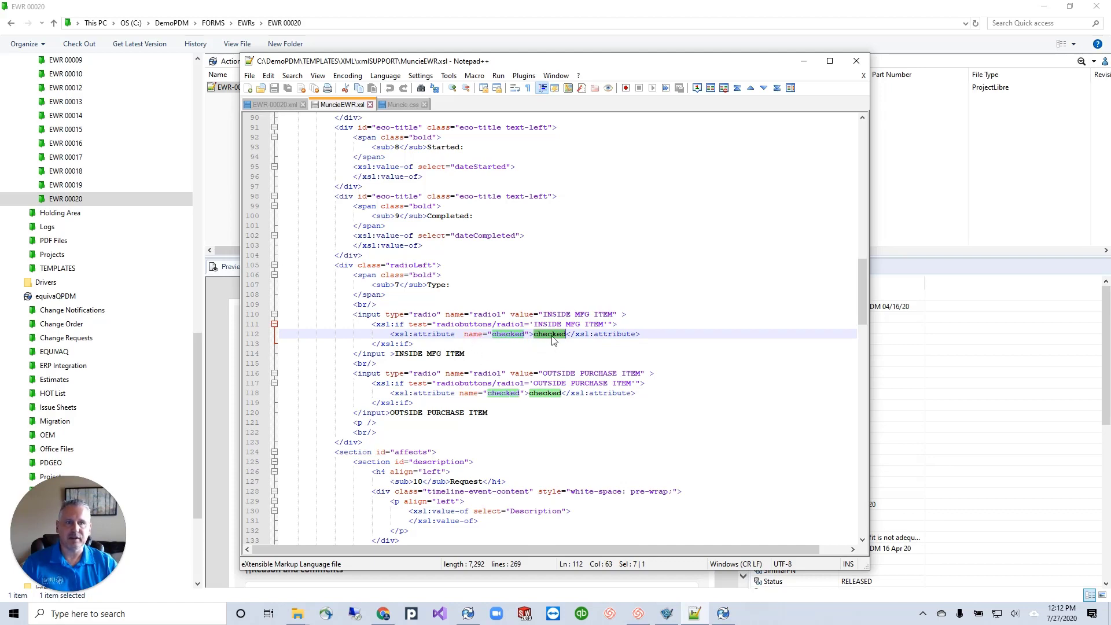
# Step: Compare with the EWR-00020 preview, select the radio input blocks on lines 110–119, and return to the vault
pyautogui.click(215, 446)
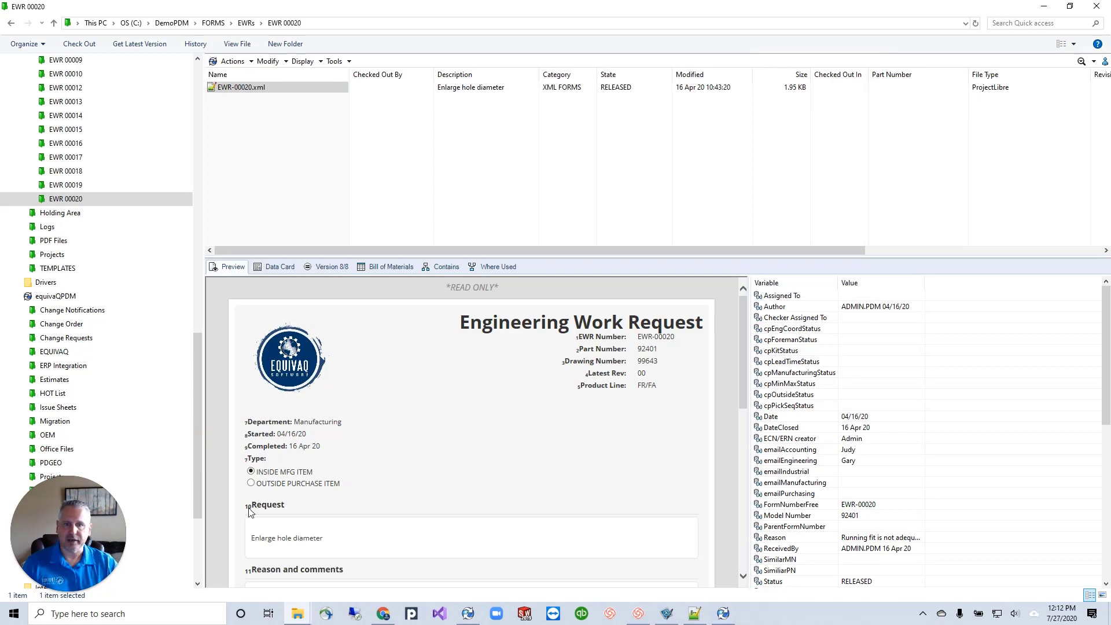
pyautogui.click(694, 613)
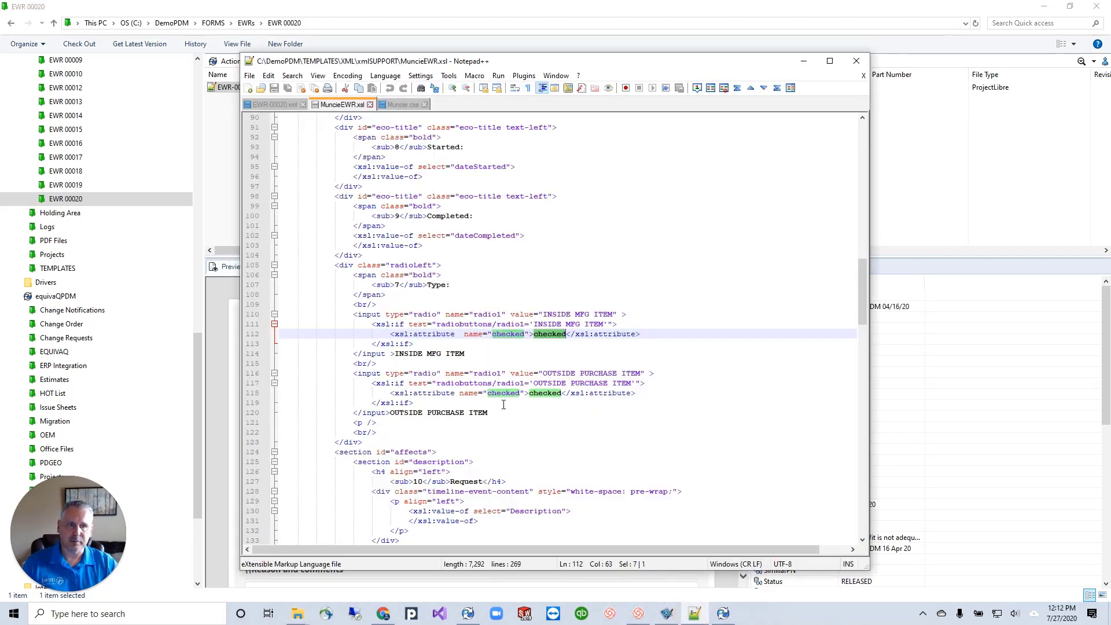
pyautogui.moveTo(353, 314); pyautogui.dragTo(493, 404)
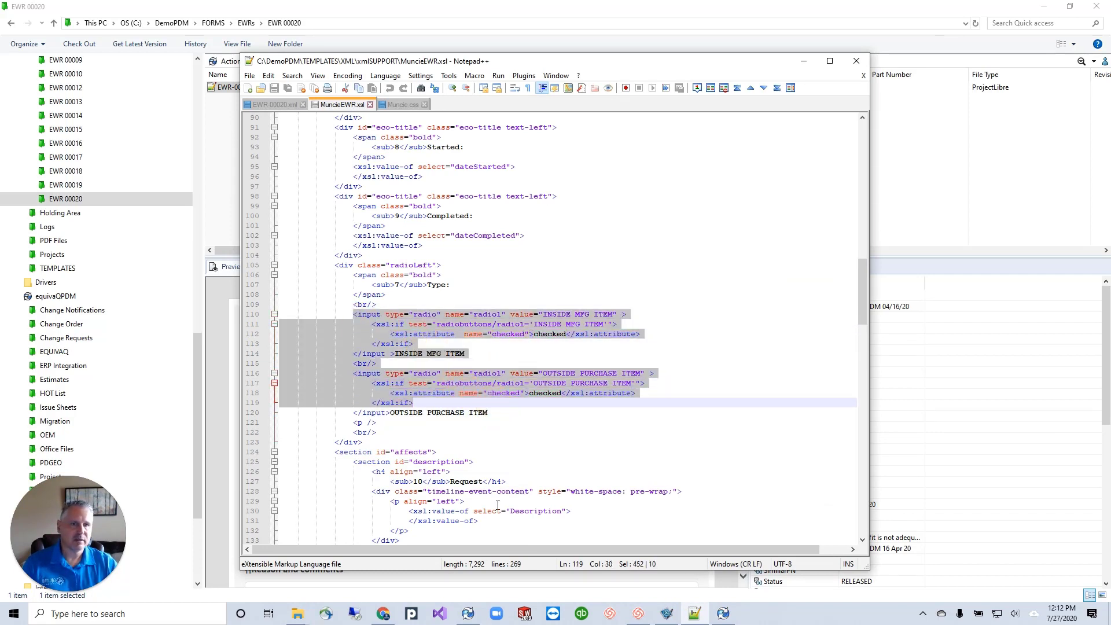
pyautogui.click(220, 485)
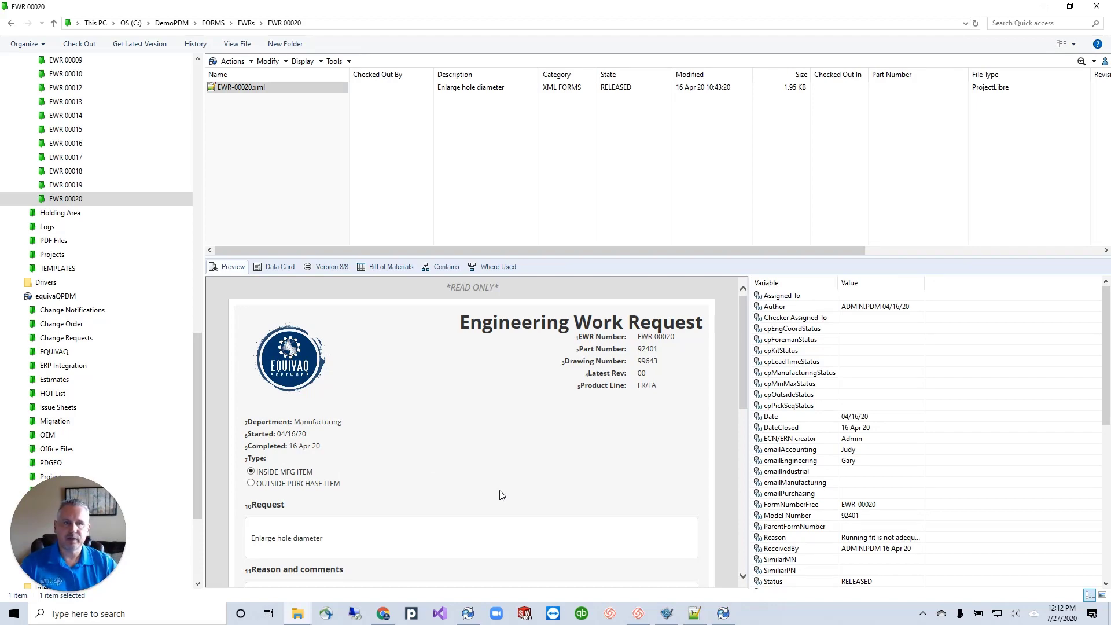
pyautogui.click(273, 266)
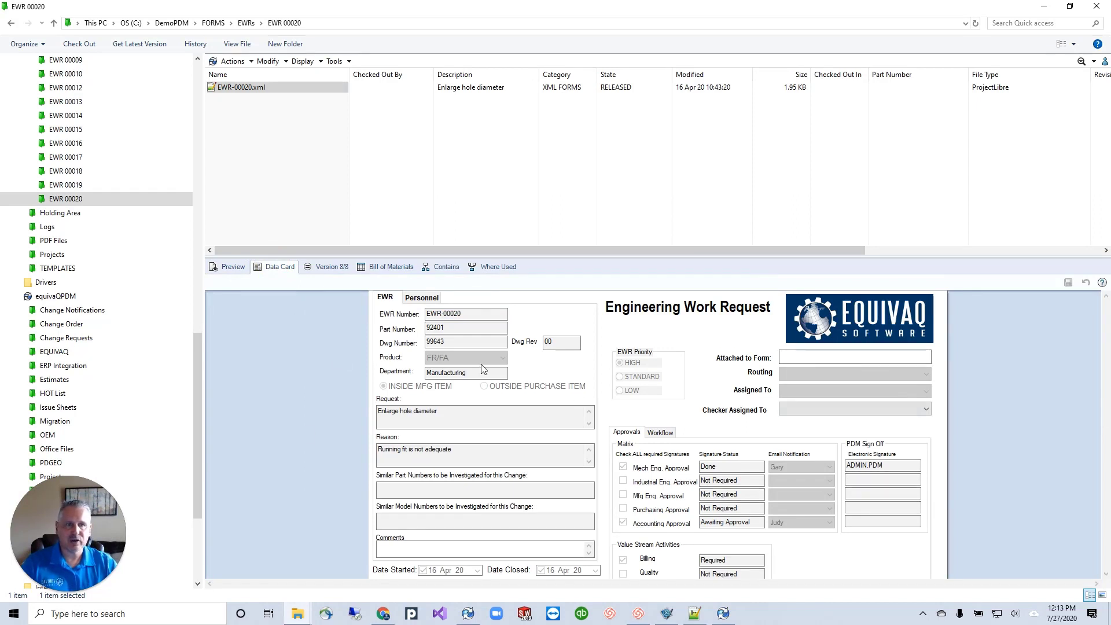
pyautogui.click(229, 267)
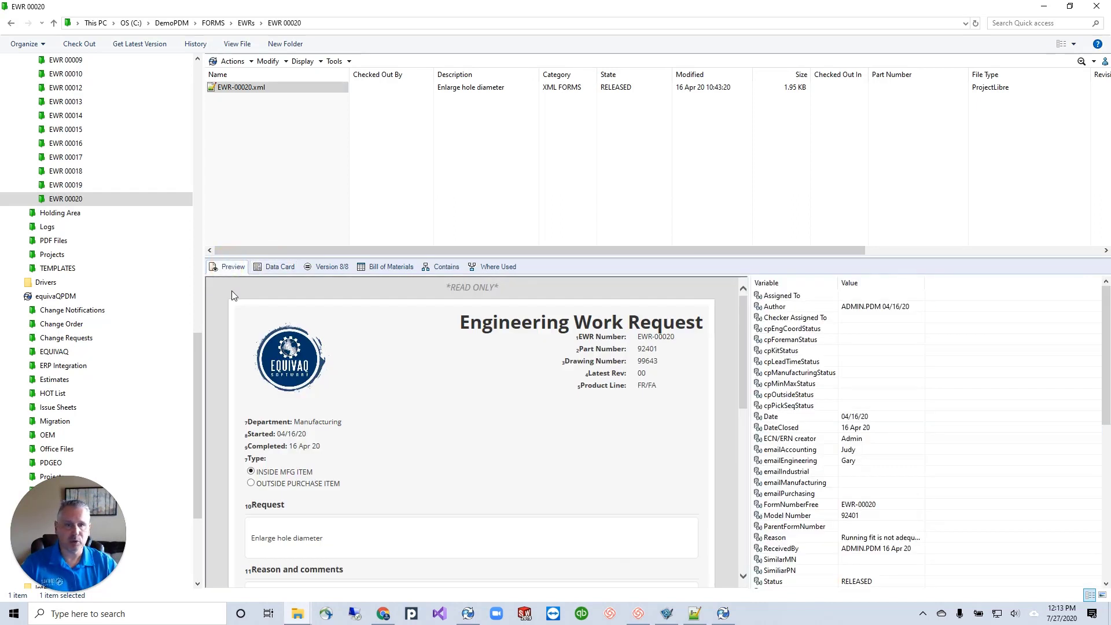